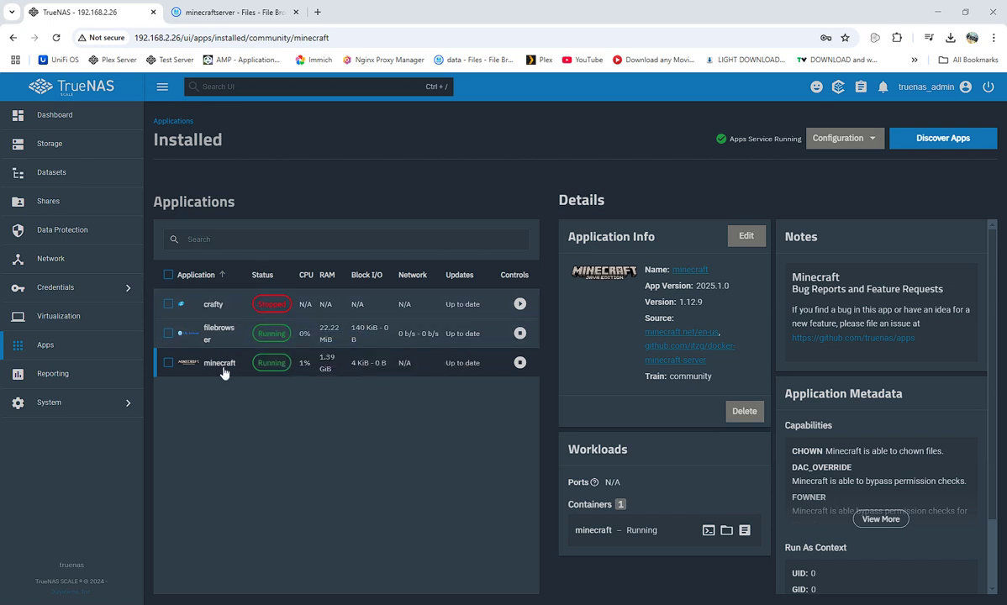
Open the world folder in the minecraftserver files, then start a new Google search tab.
{"action": "left_click", "coordinate": [233, 11]}
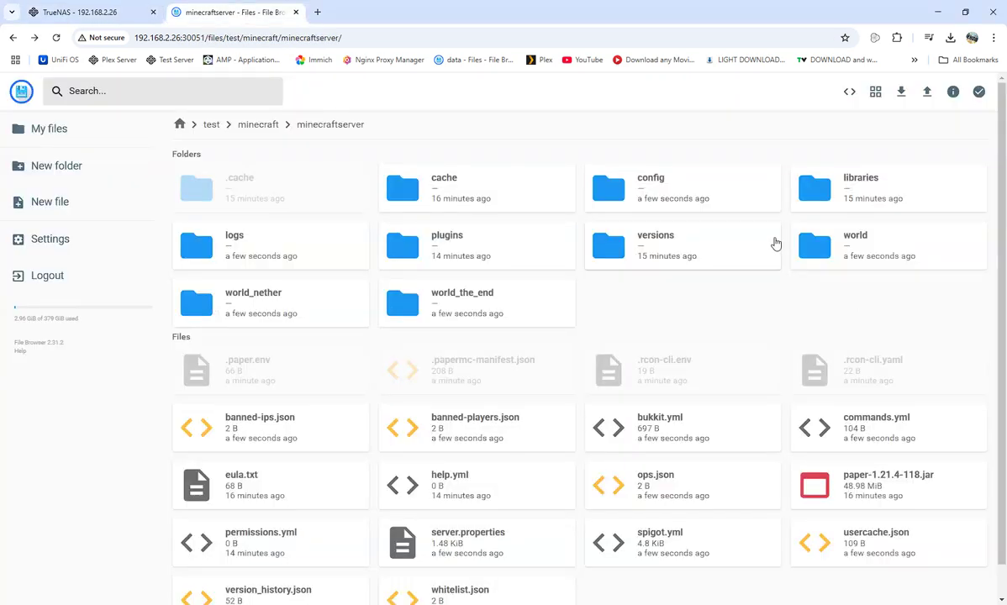
{"action": "double_click", "coordinate": [832, 255]}
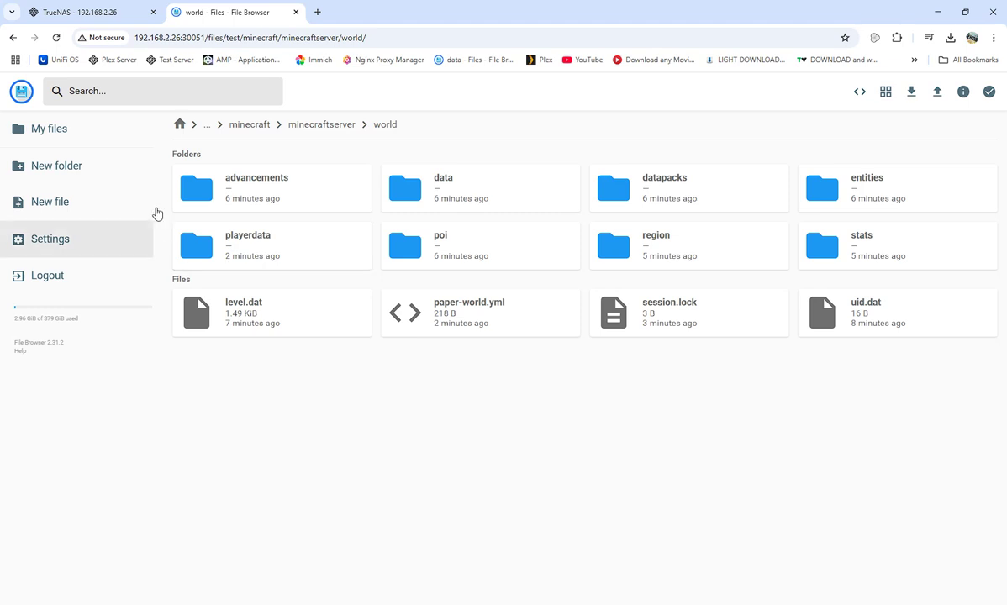
{"action": "left_click", "coordinate": [318, 14]}
{"action": "left_click", "coordinate": [390, 242]}
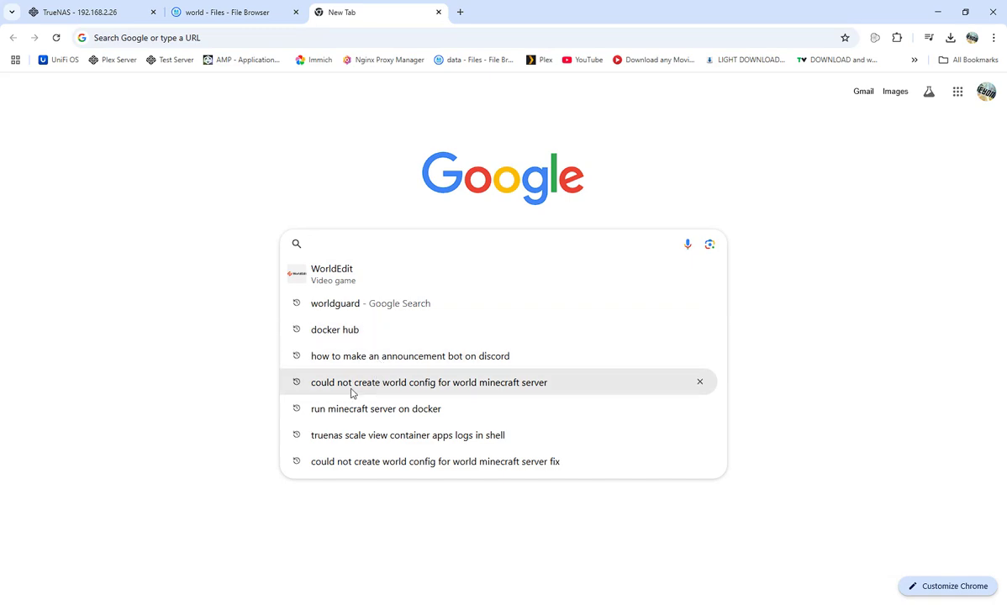
Search Google for 'could not create world config for world minecraft server', then return to the world folder.
{"action": "left_click", "coordinate": [402, 385]}
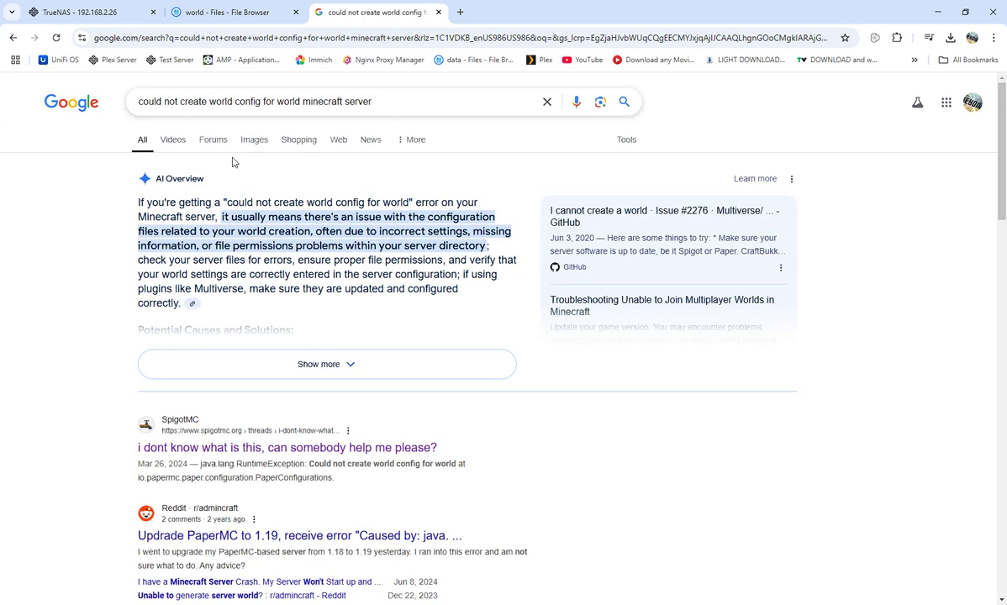
{"action": "left_click", "coordinate": [225, 14]}
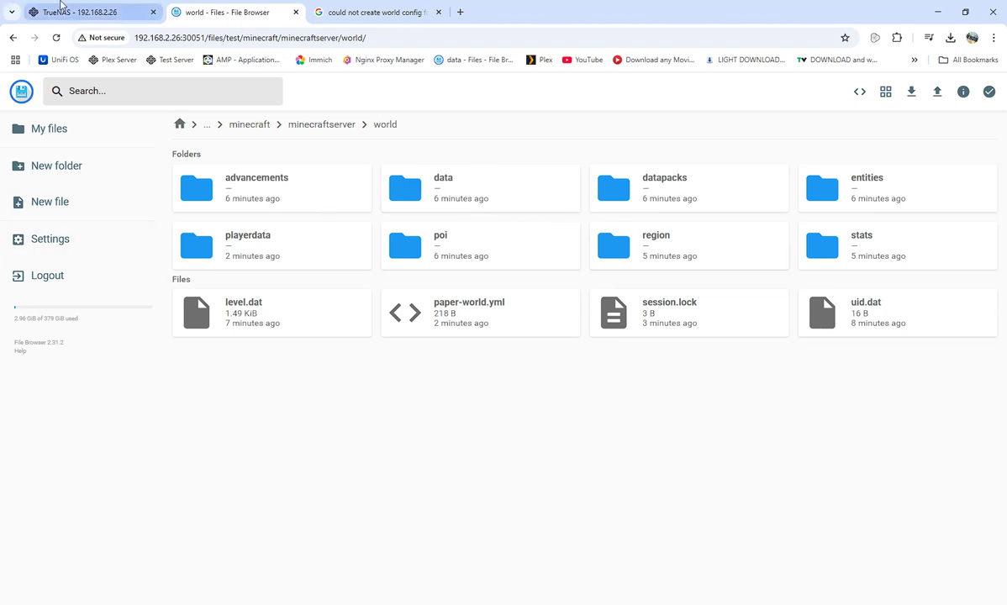
{"action": "left_click", "coordinate": [58, 10]}
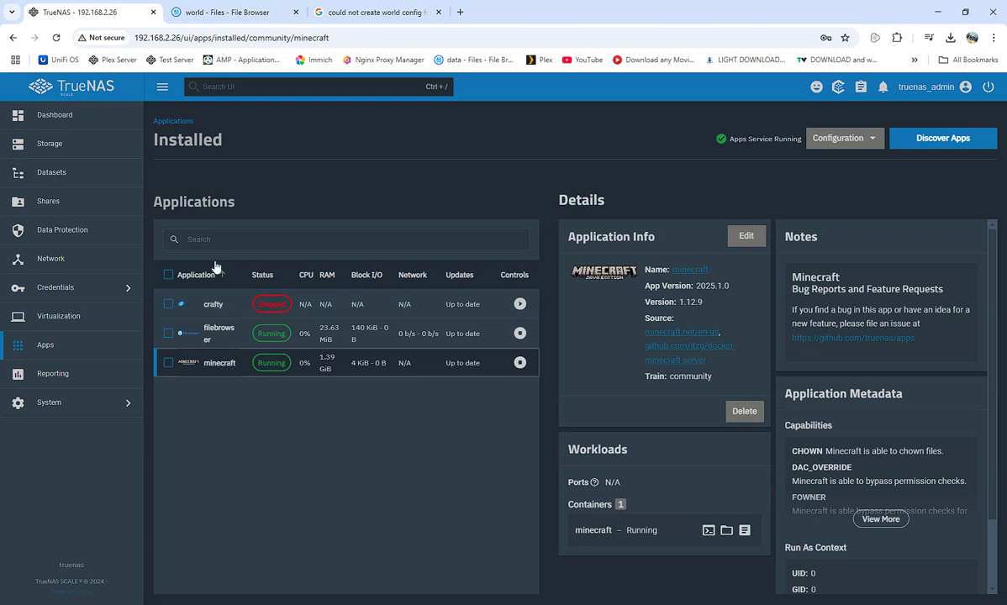
{"action": "left_click", "coordinate": [226, 13]}
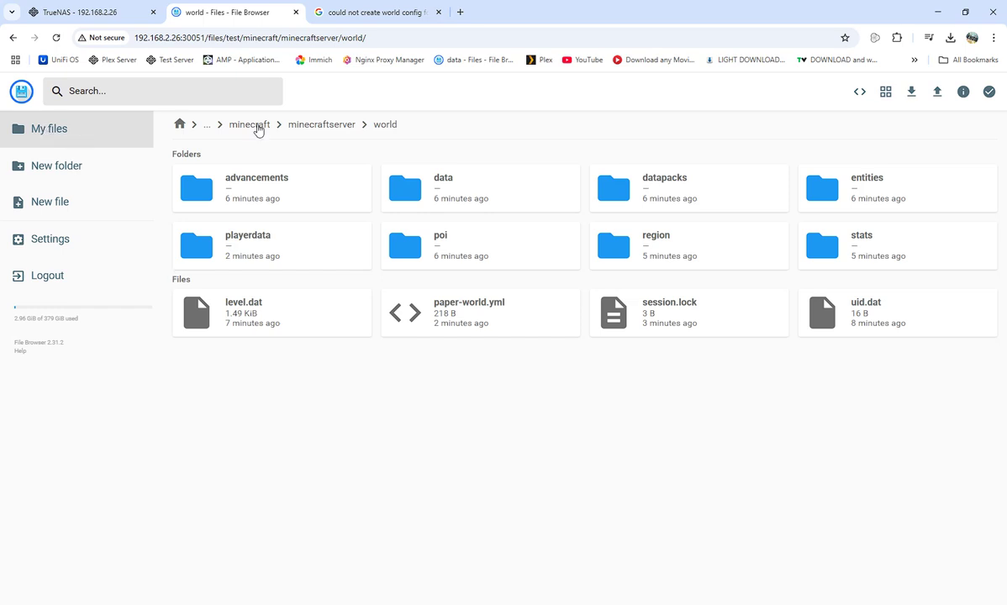
{"action": "left_click", "coordinate": [321, 125]}
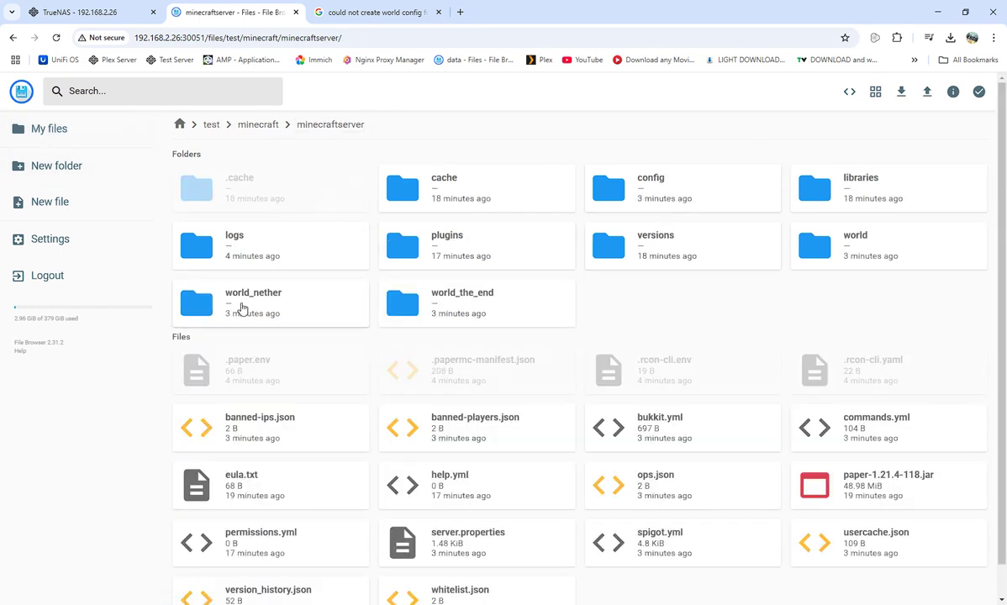
{"action": "left_click", "coordinate": [863, 261]}
{"action": "double_click", "coordinate": [863, 260]}
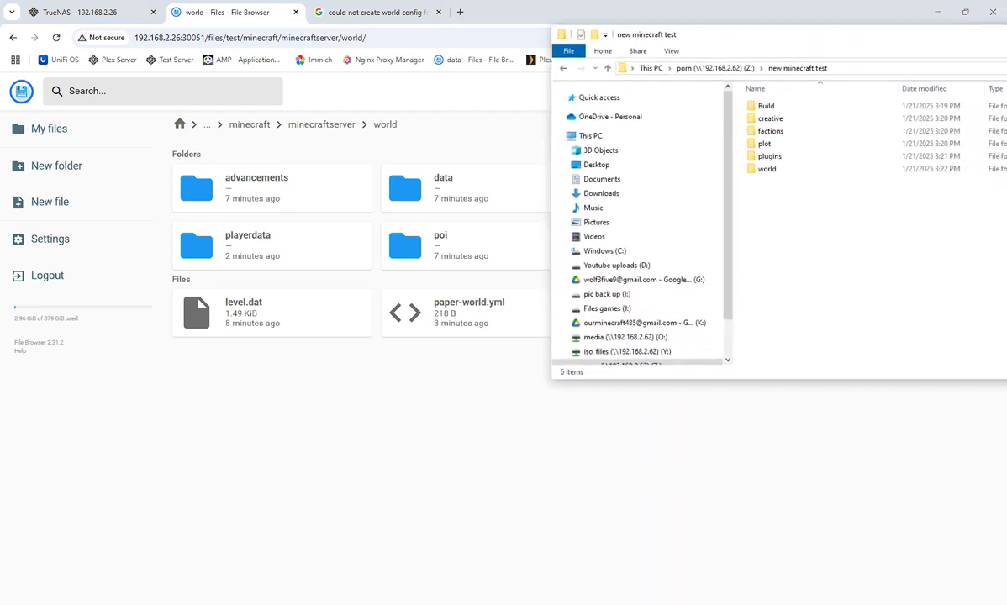
{"action": "double_click", "coordinate": [784, 173]}
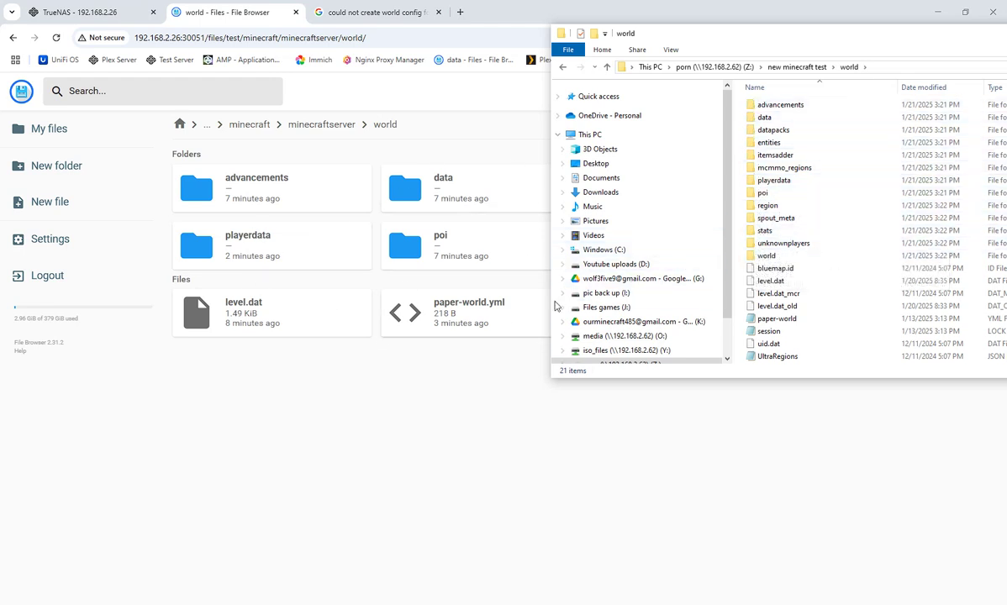
{"action": "left_click_drag", "start_coordinate": [795, 40], "coordinate": [607, 130]}
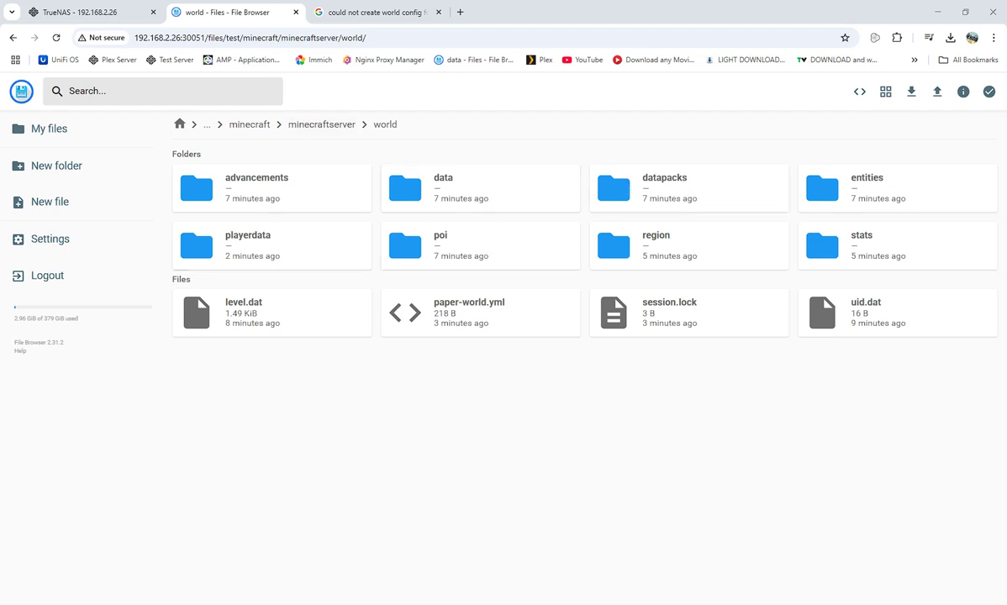
{"action": "key", "text": "alt+Tab"}
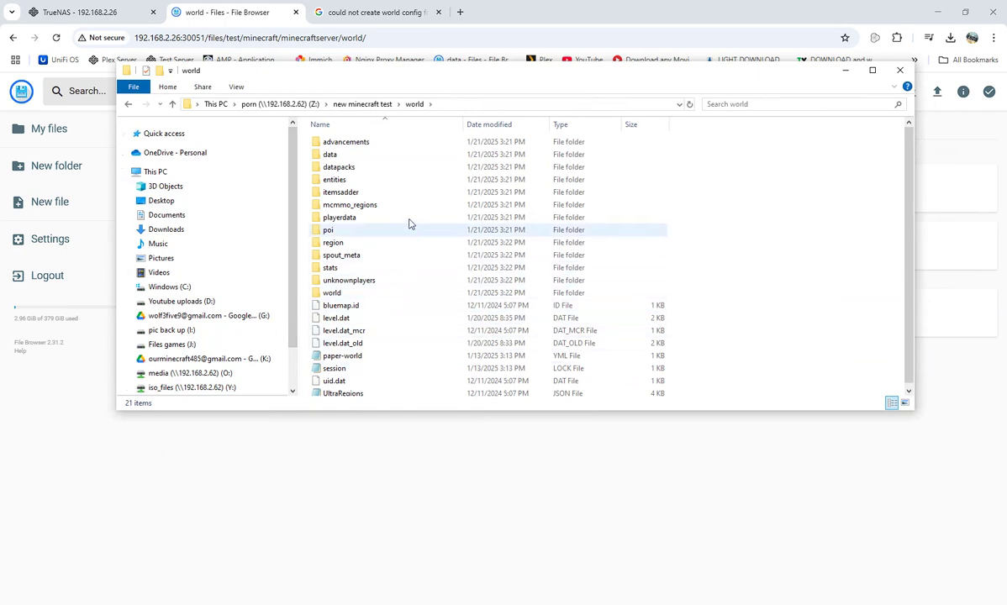
{"action": "left_click_drag", "start_coordinate": [426, 79], "coordinate": [495, 160]}
{"action": "key", "text": "alt+Tab"}
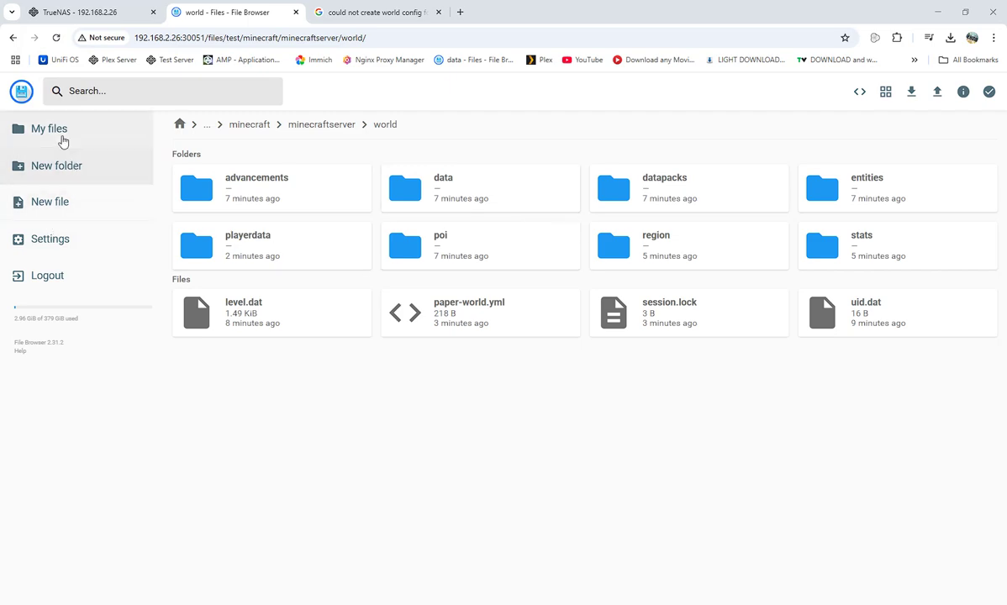
Go to test > minecraft > minecraftserver > plugins and drop the old plugin files in.
{"action": "left_click", "coordinate": [59, 134]}
{"action": "double_click", "coordinate": [210, 193]}
{"action": "double_click", "coordinate": [210, 193]}
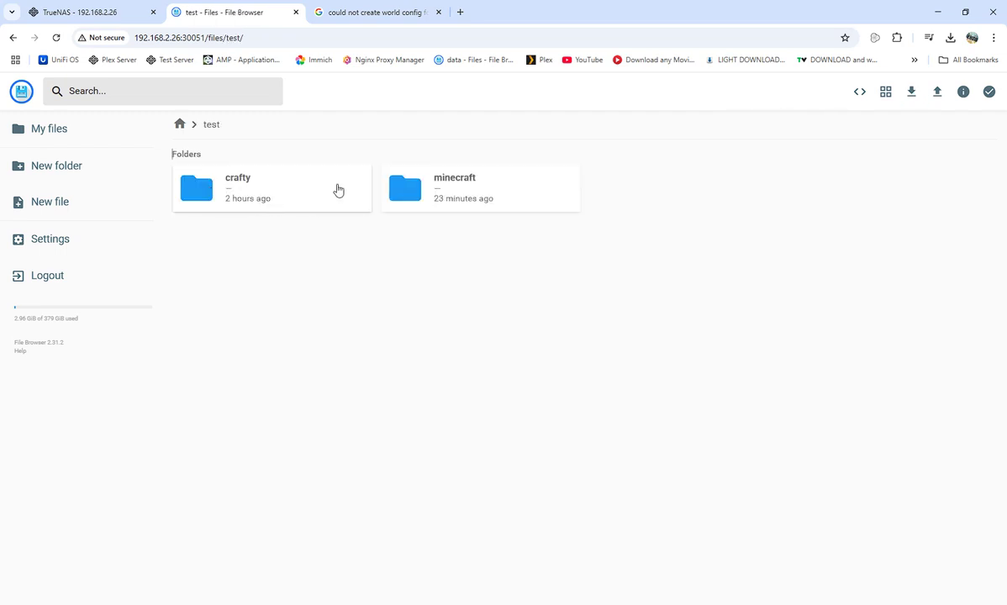
{"action": "double_click", "coordinate": [445, 197]}
{"action": "double_click", "coordinate": [270, 196]}
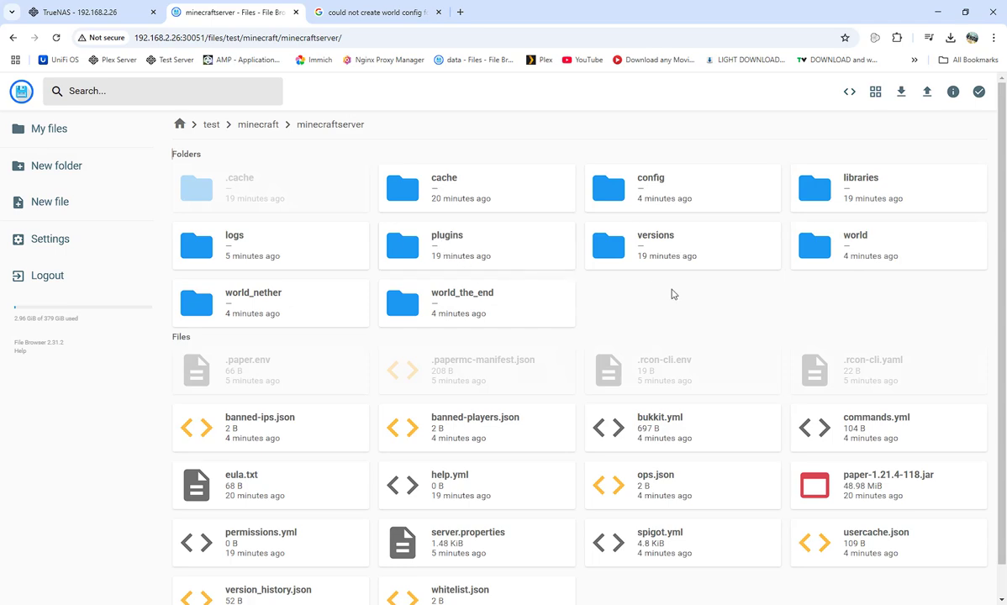
{"action": "double_click", "coordinate": [446, 254]}
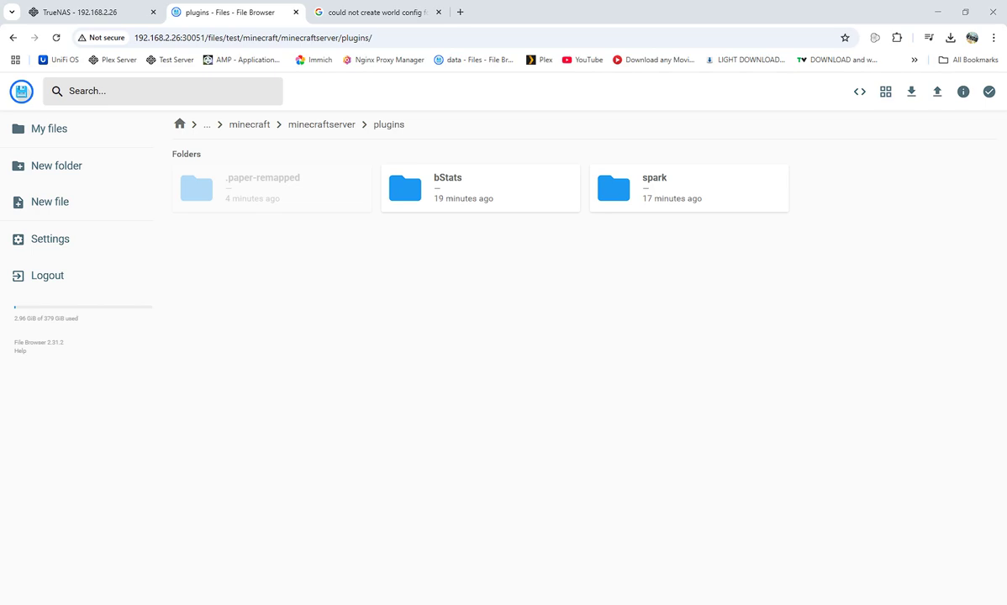
{"action": "left_click_drag", "start_coordinate": [941, 252], "coordinate": [611, 426]}
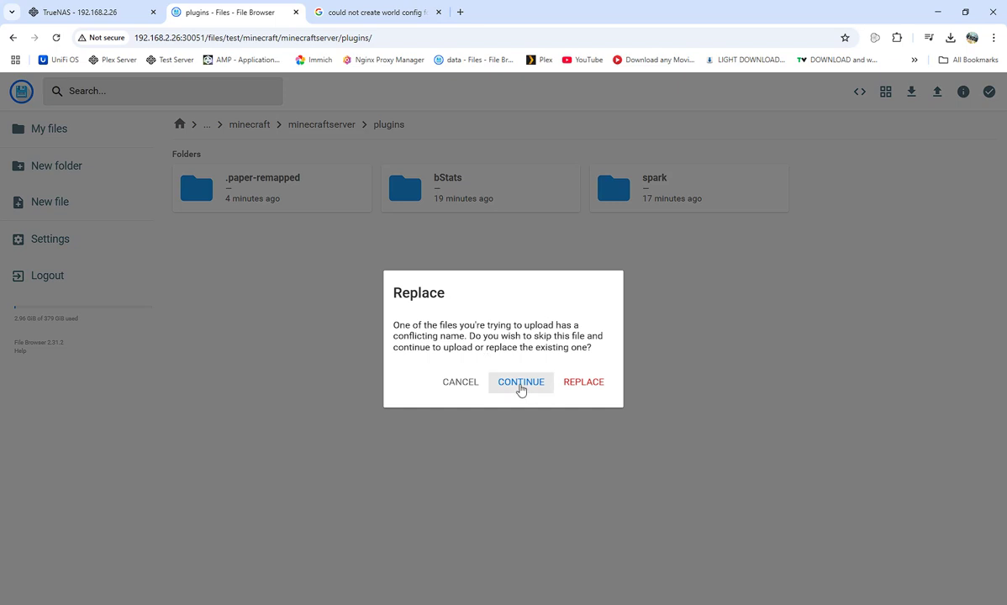
Replace the conflicting files to finish the plugin upload, then go back to minecraftserver.
{"action": "left_click", "coordinate": [587, 385]}
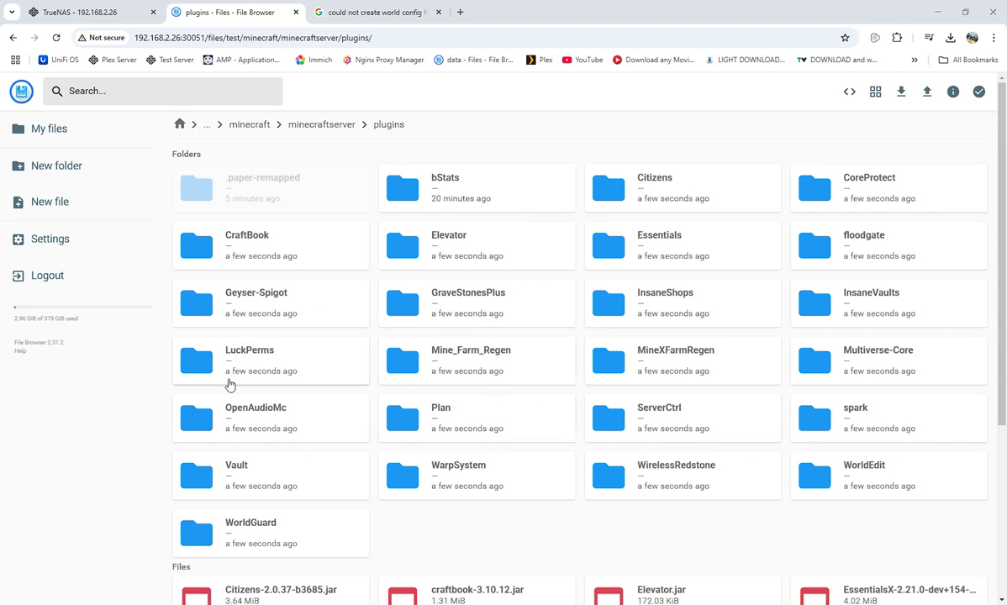
{"action": "scroll", "coordinate": [643, 476], "scroll_direction": "down", "scroll_amount": 3}
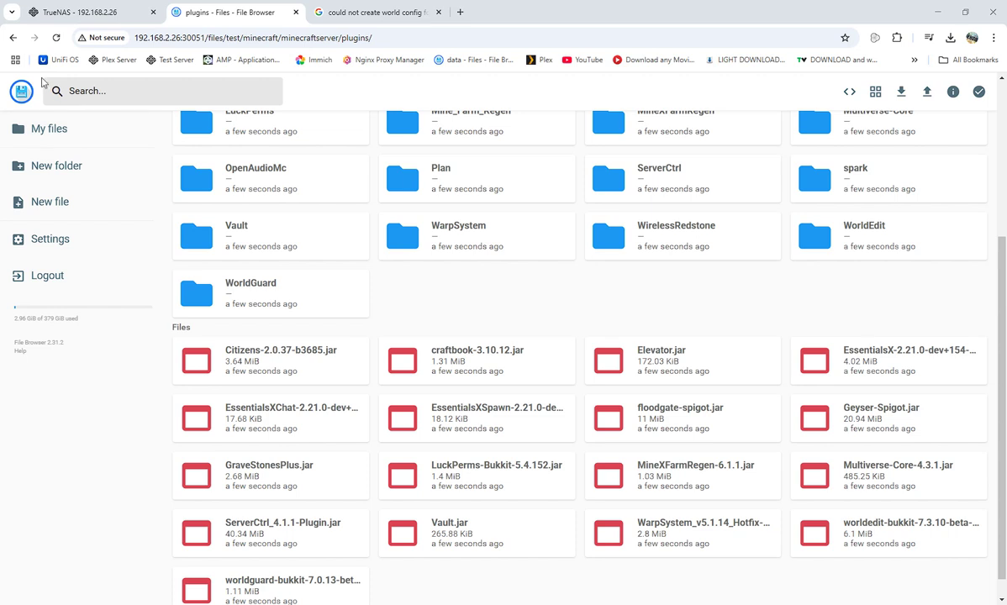
{"action": "left_click", "coordinate": [13, 37]}
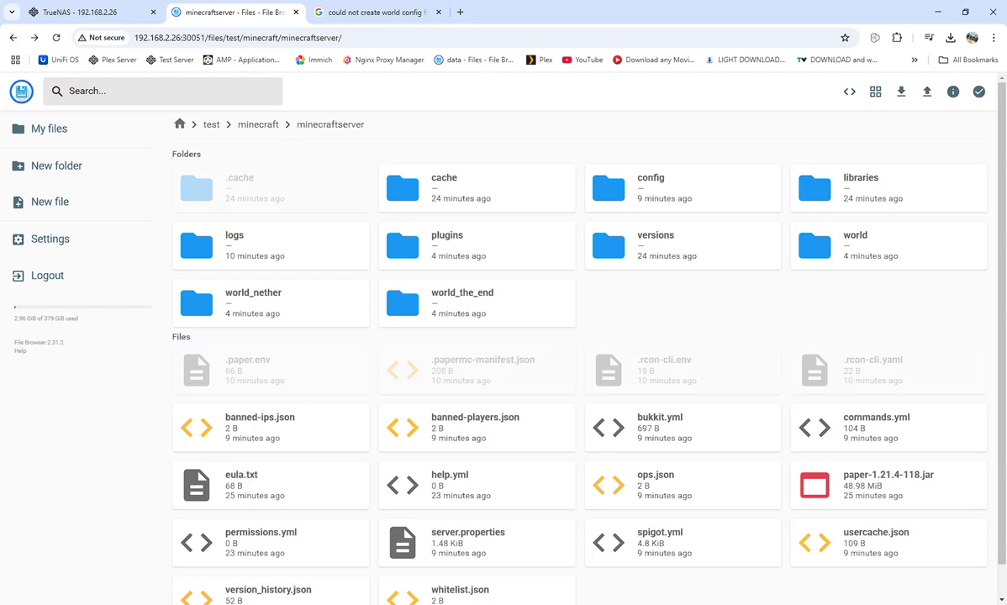
Upload the plot, Build and factions folders into minecraftserver and refresh the listing.
{"action": "left_click_drag", "start_coordinate": [1006, 244], "coordinate": [777, 314]}
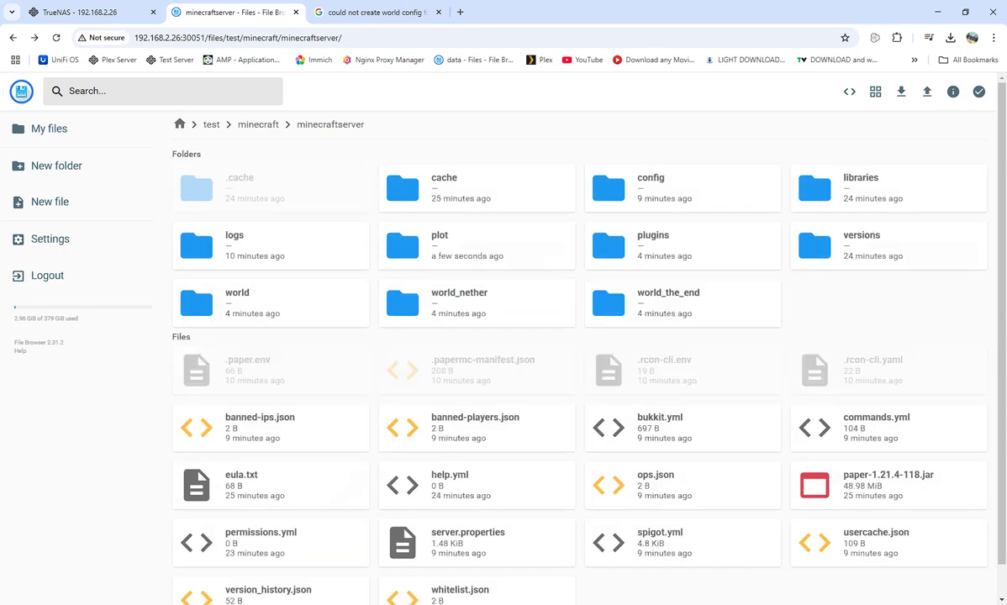
{"action": "left_click_drag", "start_coordinate": [1006, 252], "coordinate": [906, 311]}
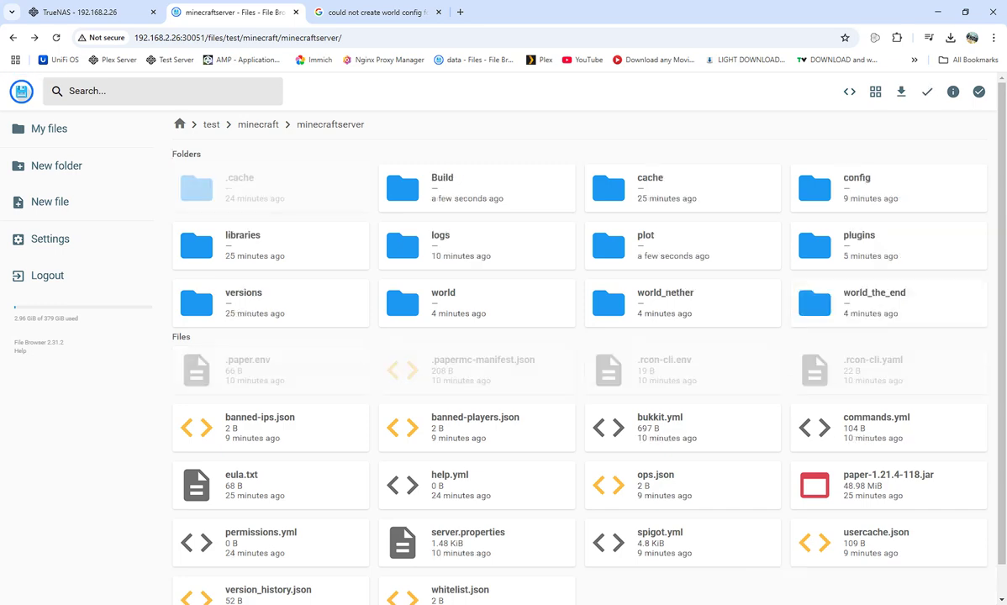
{"action": "left_click_drag", "start_coordinate": [781, 135], "coordinate": [688, 351]}
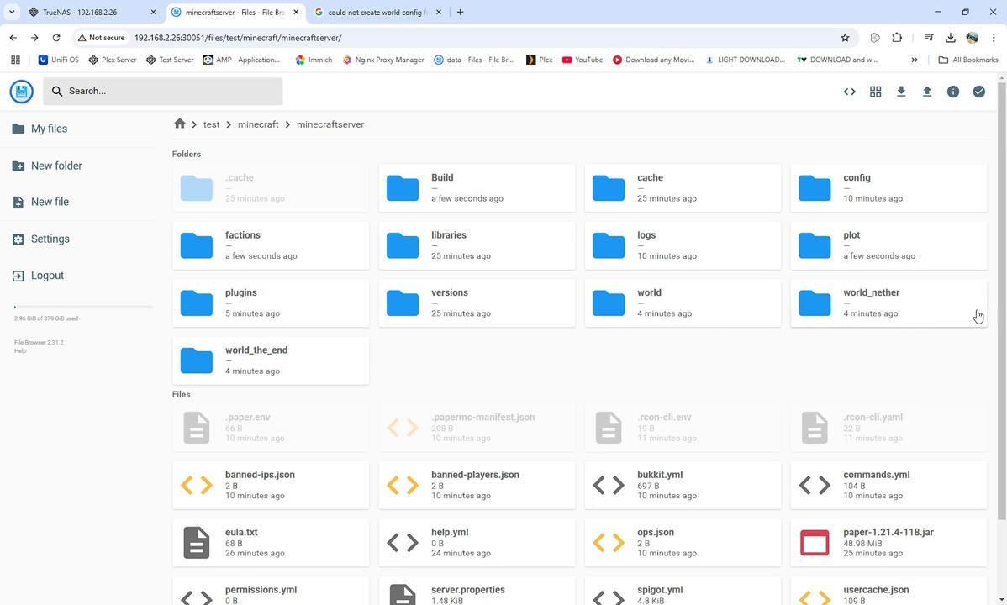
{"action": "scroll", "coordinate": [656, 312], "scroll_direction": "down", "scroll_amount": 1}
{"action": "scroll", "coordinate": [636, 327], "scroll_direction": "up", "scroll_amount": 1}
{"action": "left_click", "coordinate": [56, 38]}
Glance into world_the_end, then review the uploaded files in plugins and return to minecraftserver.
{"action": "double_click", "coordinate": [258, 353]}
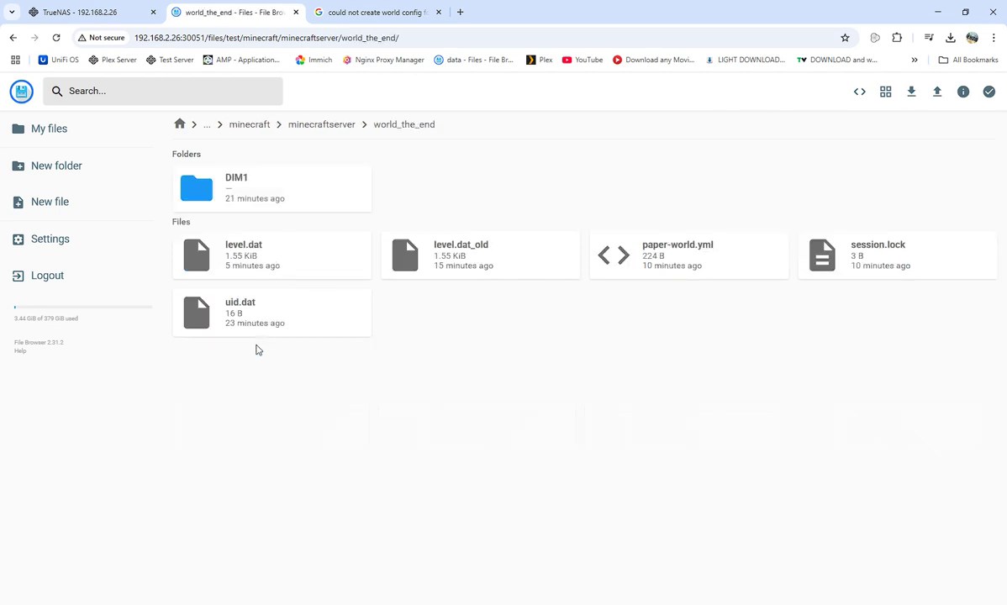
{"action": "key", "text": "alt+Left"}
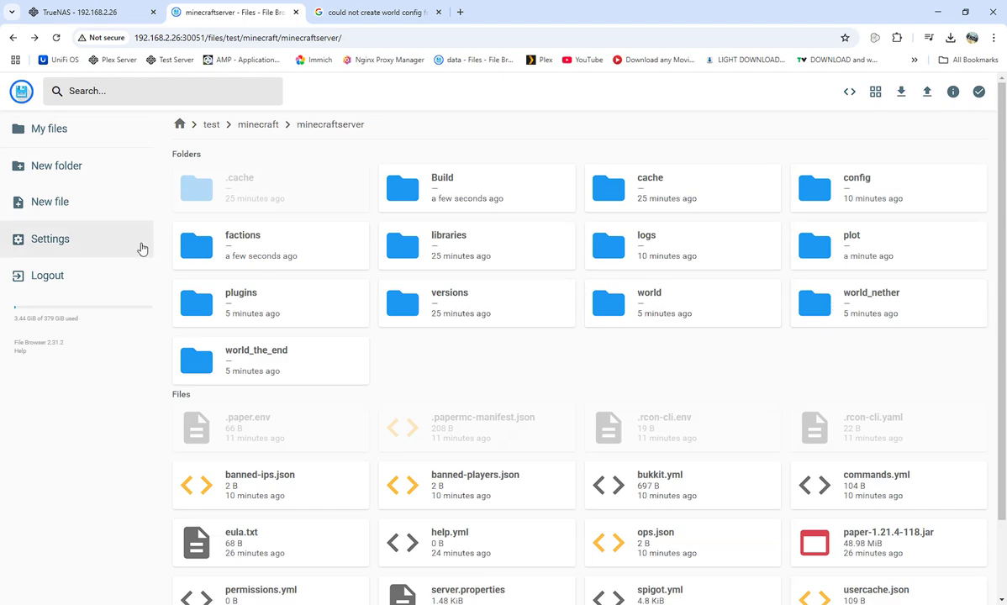
{"action": "double_click", "coordinate": [258, 312]}
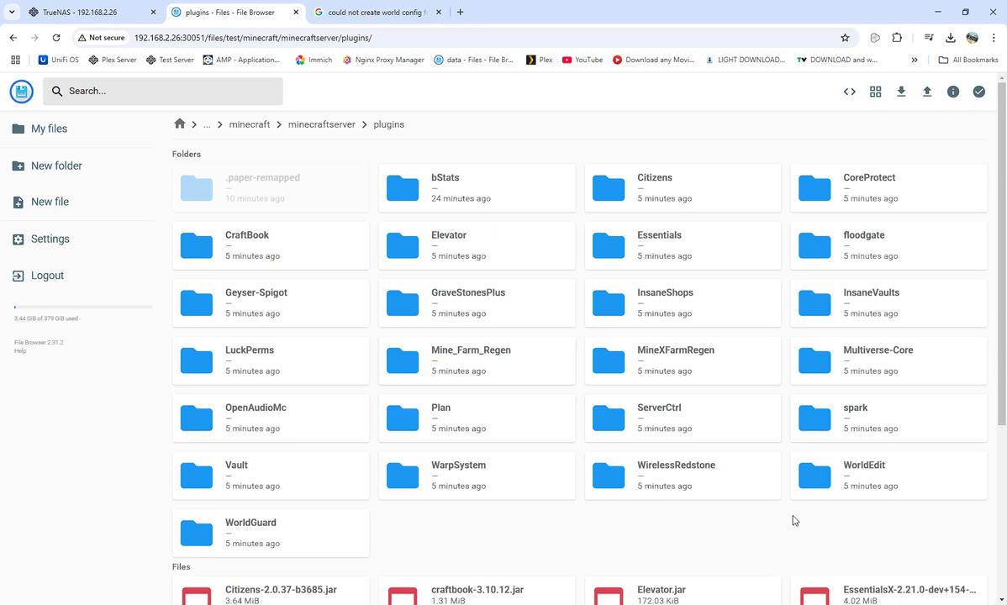
{"action": "scroll", "coordinate": [794, 521], "scroll_direction": "down", "scroll_amount": 3}
{"action": "scroll", "coordinate": [791, 521], "scroll_direction": "up", "scroll_amount": 3}
{"action": "left_click", "coordinate": [13, 38]}
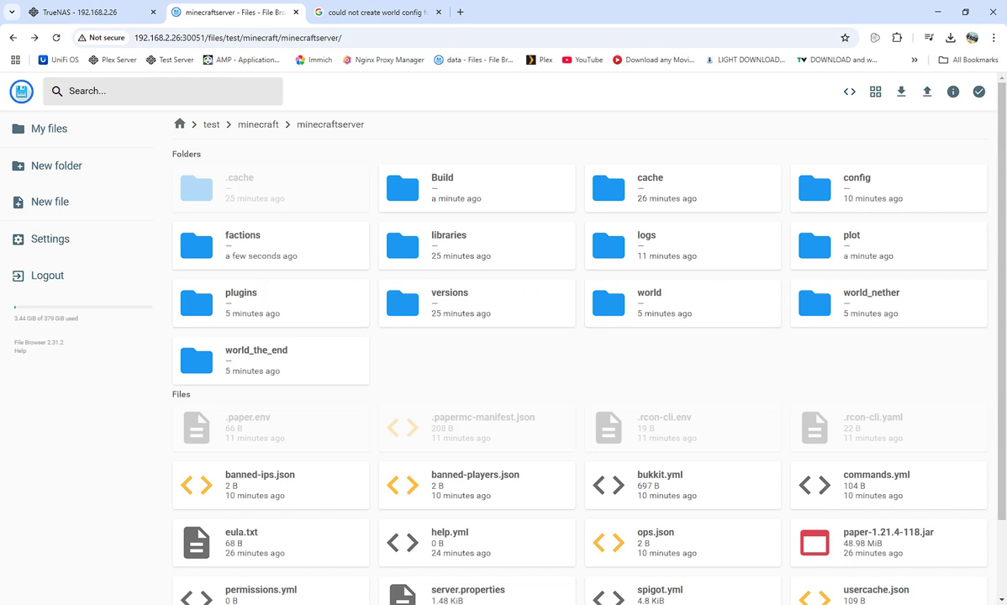
Upload another 20-file, 1.98 GB batch into minecraftserver, then sign into TrueNAS with the saved admin login.
{"action": "left_click_drag", "start_coordinate": [1000, 369], "coordinate": [789, 383]}
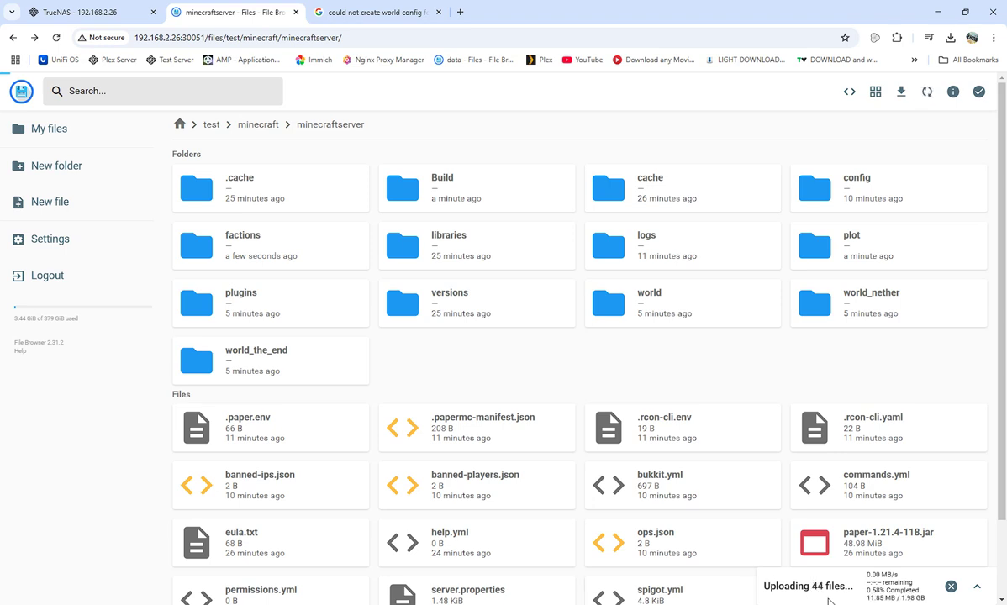
{"action": "left_click", "coordinate": [107, 12]}
{"action": "left_click", "coordinate": [439, 336]}
{"action": "left_click", "coordinate": [494, 377]}
{"action": "left_click", "coordinate": [499, 458]}
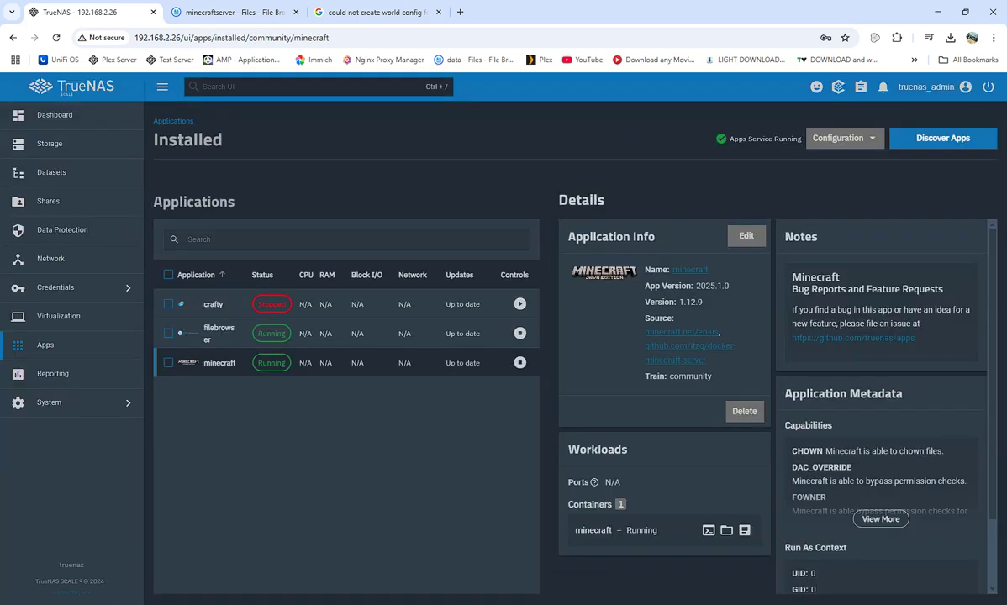
Stop the minecraft app in TrueNAS, then return to the minecraftserver listing in File Browser.
{"action": "left_click", "coordinate": [519, 362]}
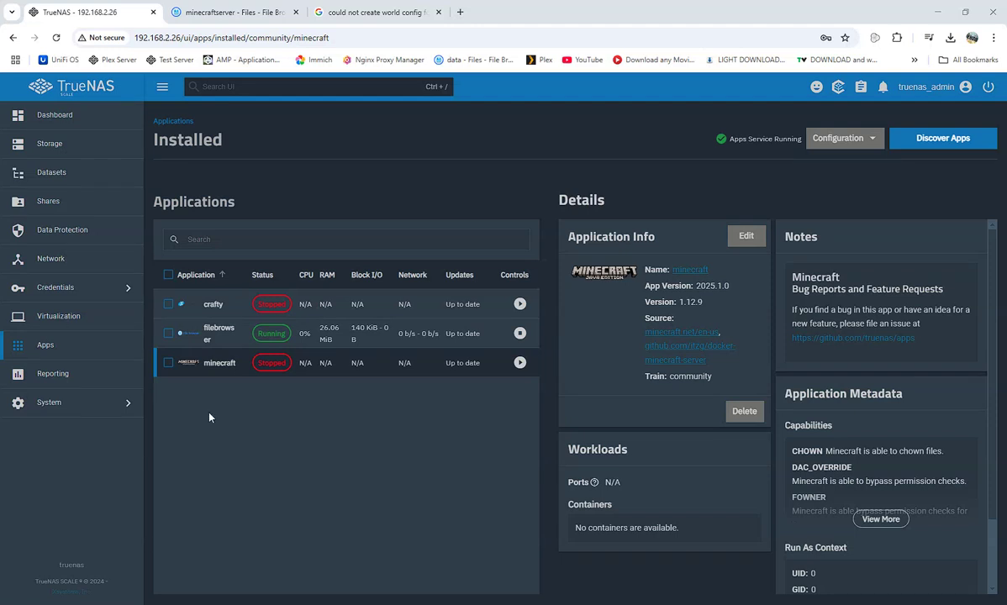
{"action": "left_click", "coordinate": [258, 11]}
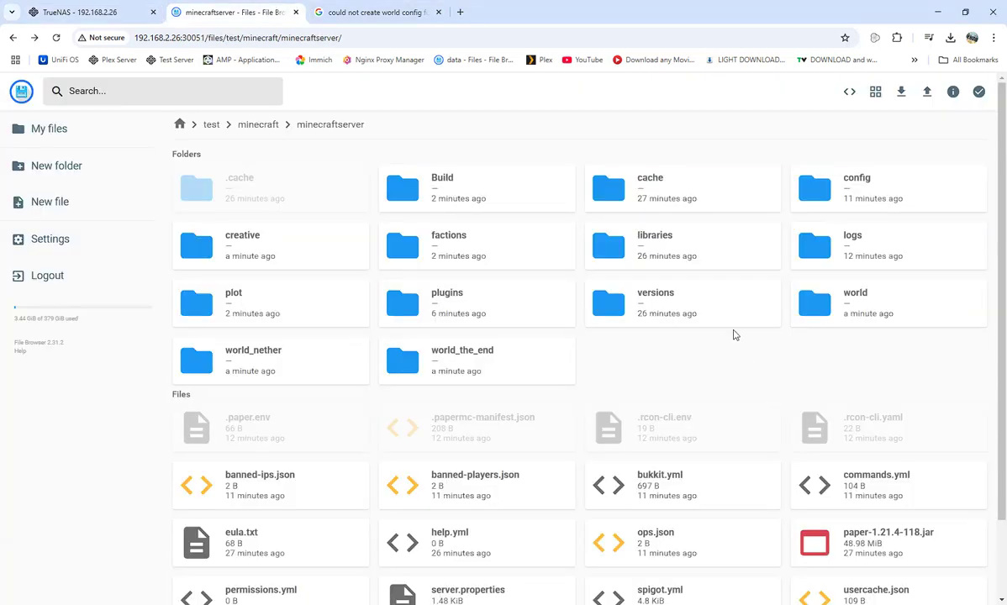
From the minecraftserver listing, open plugins and then the Geyser-Spigot folder.
{"action": "scroll", "coordinate": [828, 432], "scroll_direction": "down", "scroll_amount": 1}
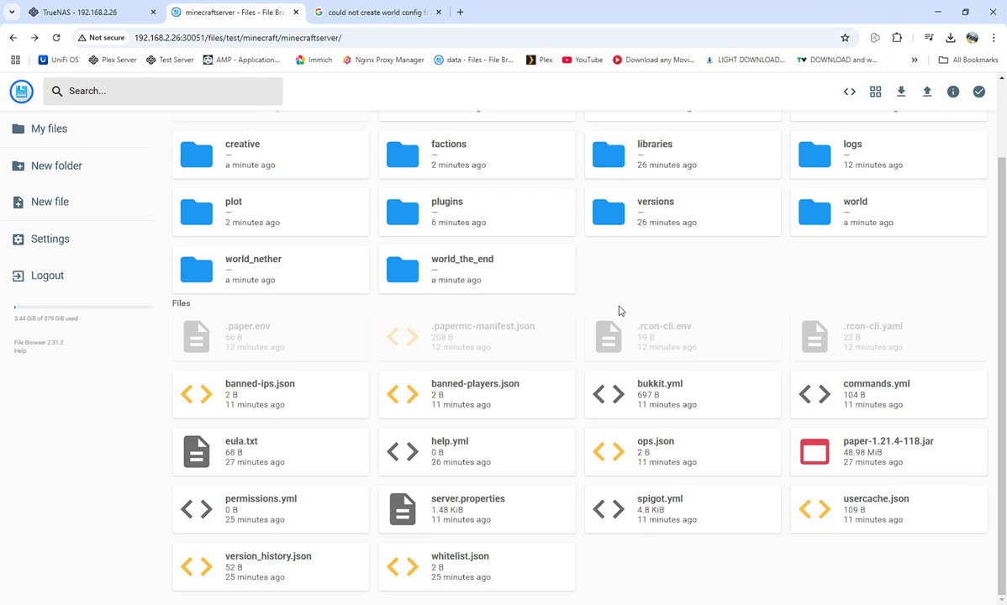
{"action": "scroll", "coordinate": [694, 334], "scroll_direction": "up", "scroll_amount": 1}
{"action": "double_click", "coordinate": [450, 317]}
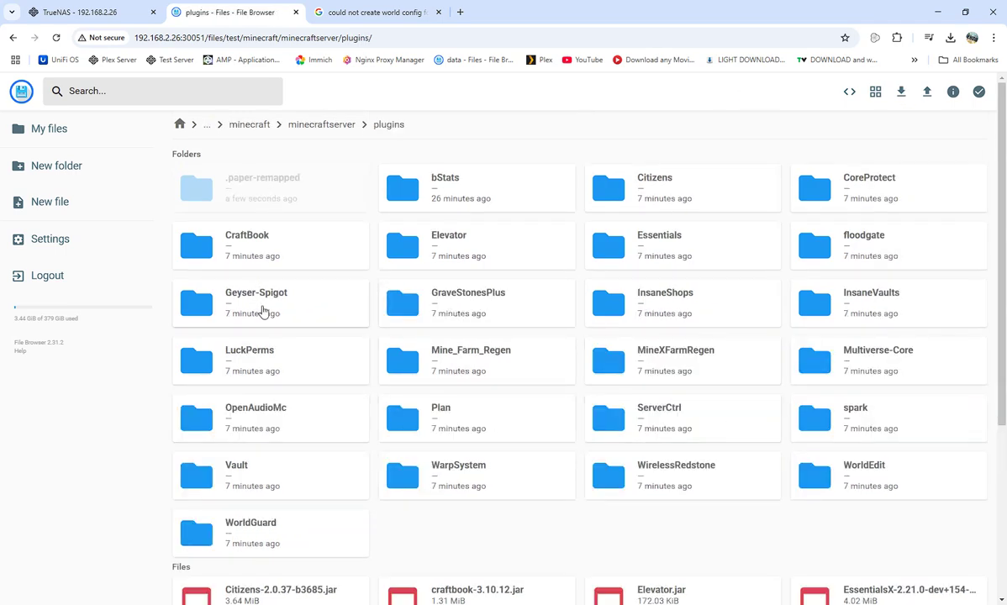
{"action": "left_click", "coordinate": [257, 305]}
{"action": "double_click", "coordinate": [257, 305]}
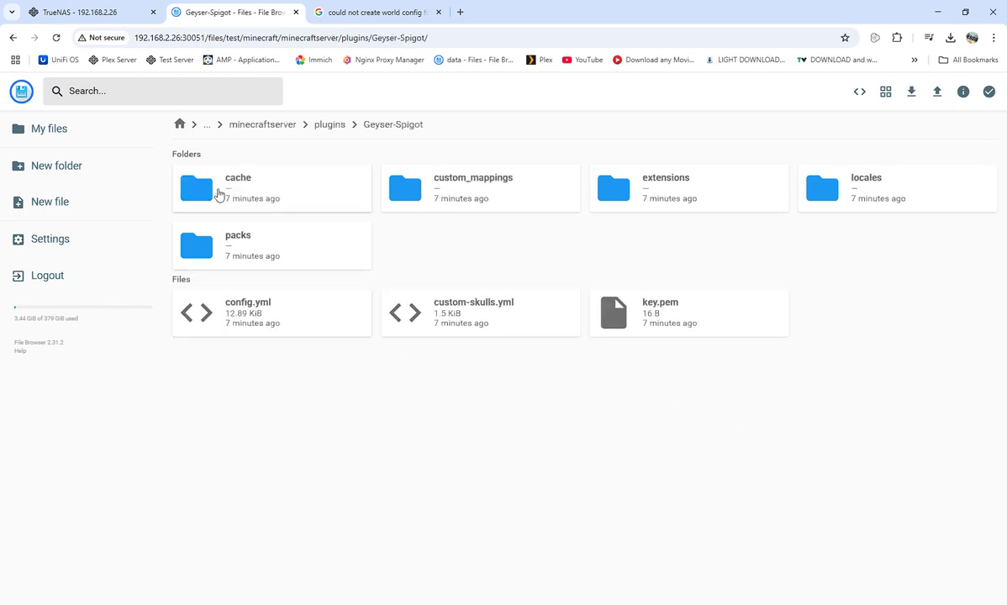
Change the config.yml ports on lines 19 and 52 from 25565 to 25566 and save.
{"action": "double_click", "coordinate": [267, 306]}
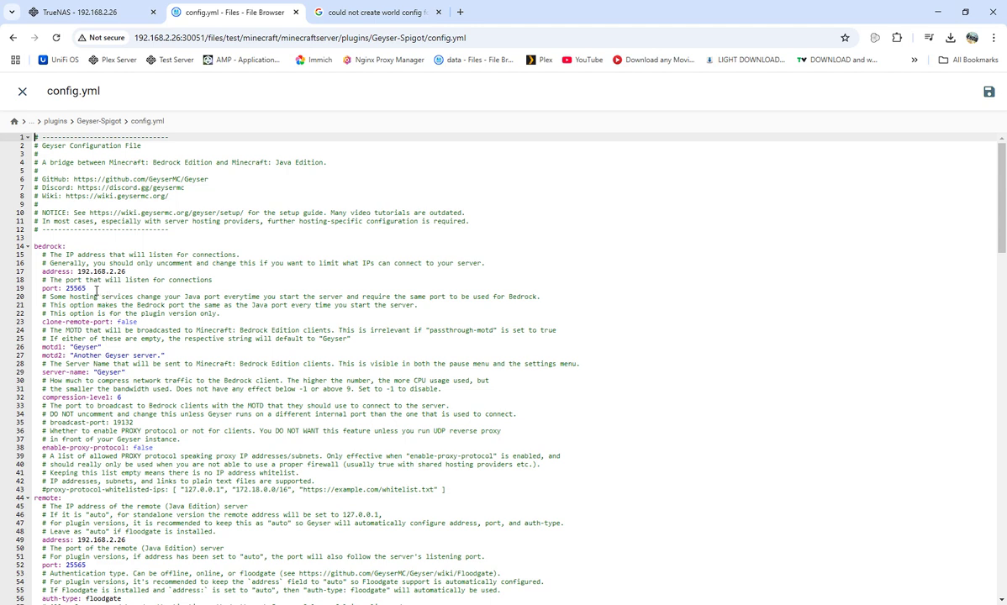
{"action": "left_click", "coordinate": [93, 289]}
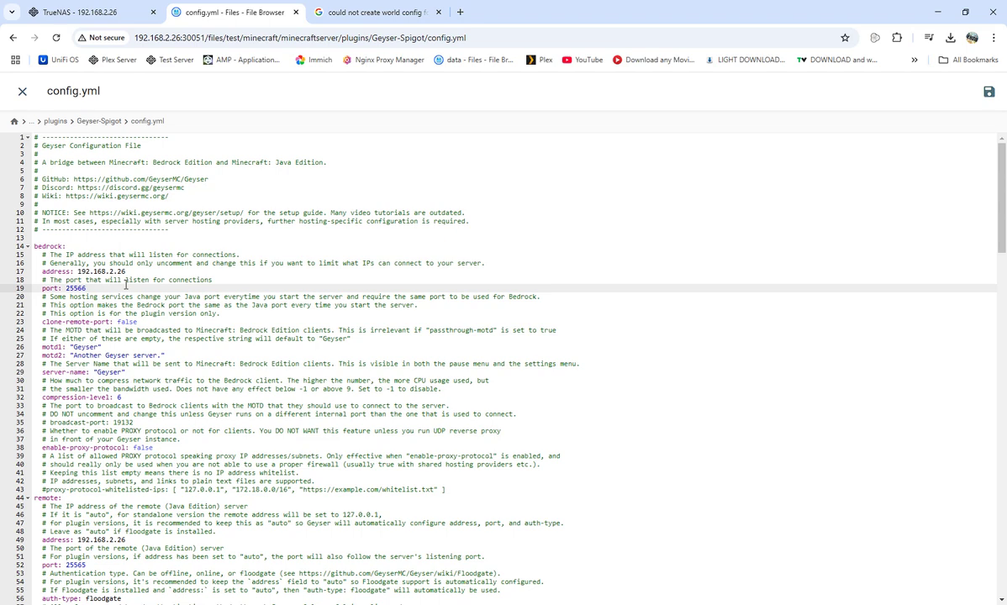
{"action": "scroll", "coordinate": [99, 342], "scroll_direction": "down", "scroll_amount": 1}
{"action": "left_click", "coordinate": [95, 494]}
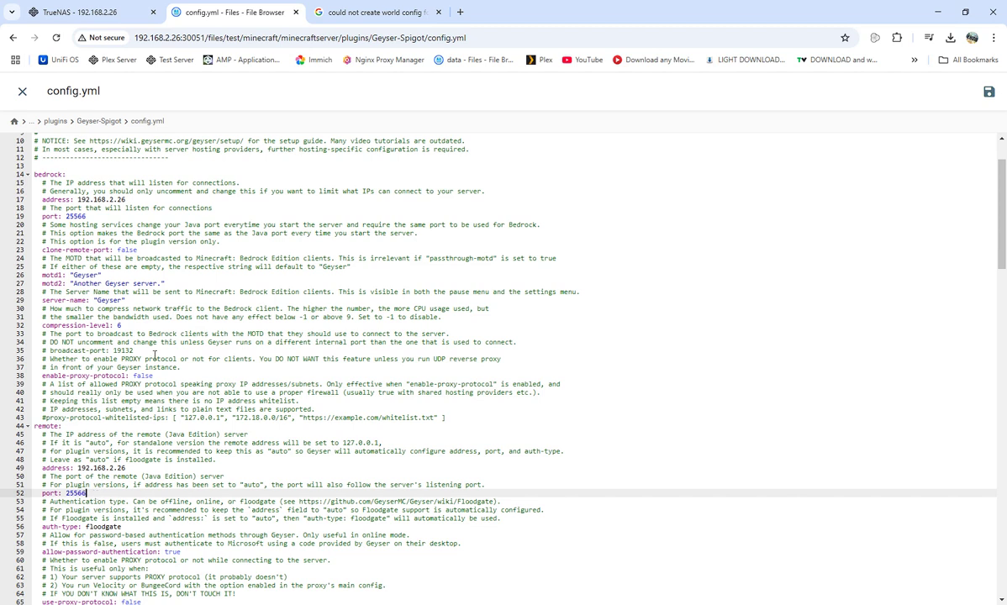
{"action": "scroll", "coordinate": [242, 455], "scroll_direction": "down", "scroll_amount": 2}
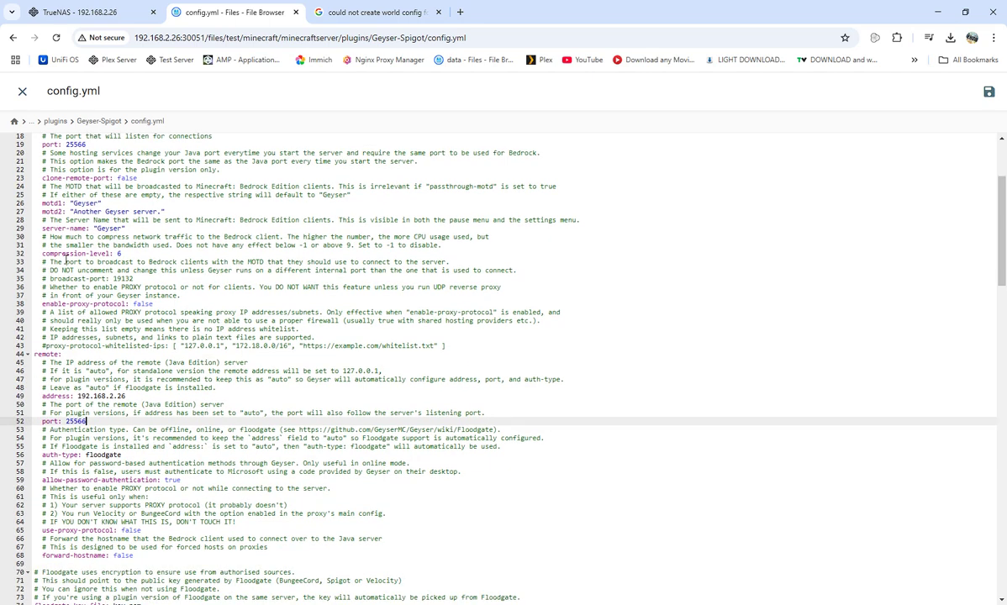
{"action": "scroll", "coordinate": [128, 304], "scroll_direction": "up", "scroll_amount": 1}
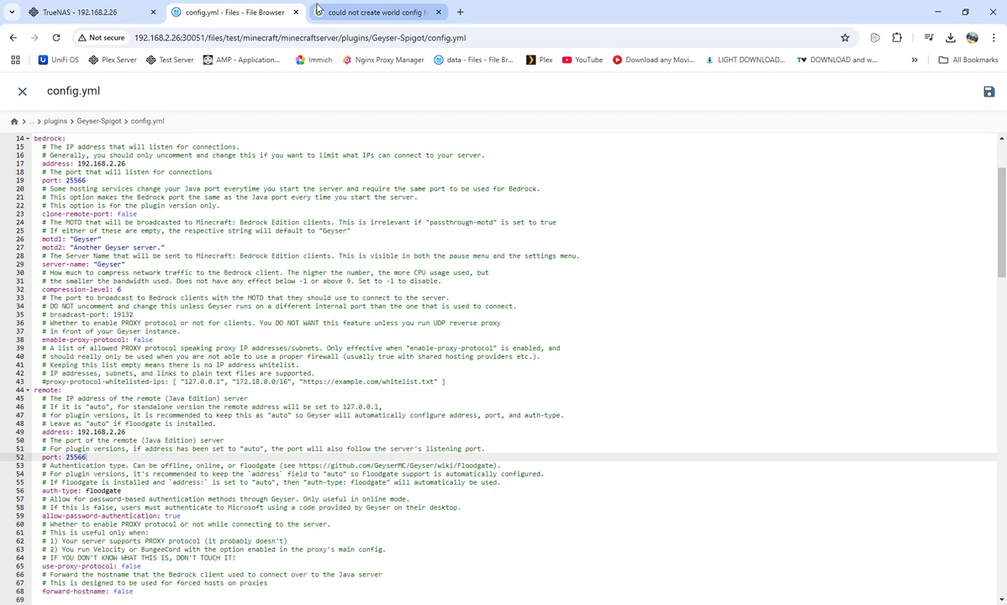
{"action": "left_click", "coordinate": [22, 91]}
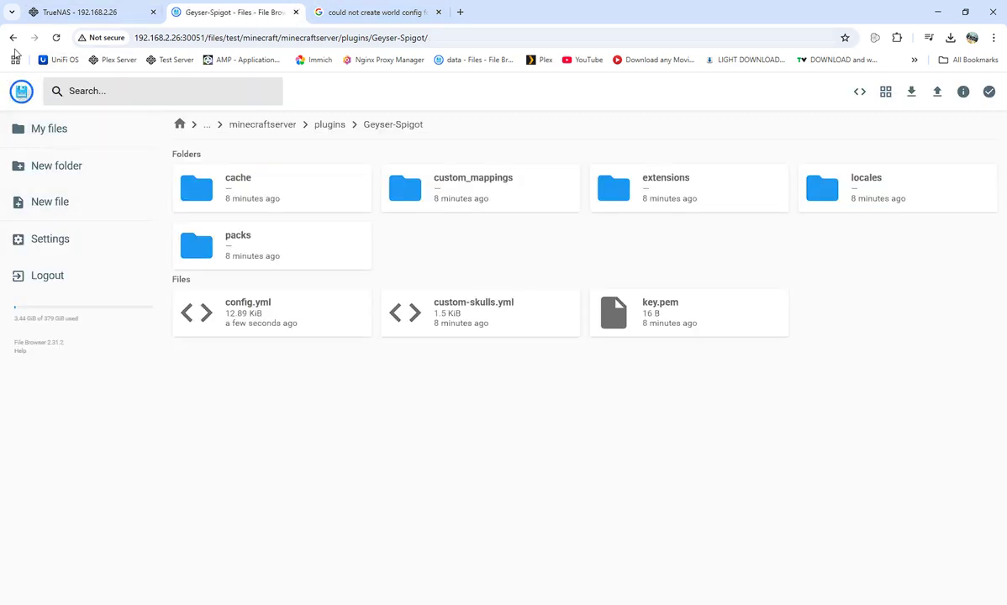
Return to test > minecraft > minecraftserver, reload the listing, and switch back to TrueNAS apps.
{"action": "left_click", "coordinate": [34, 129]}
{"action": "double_click", "coordinate": [205, 200]}
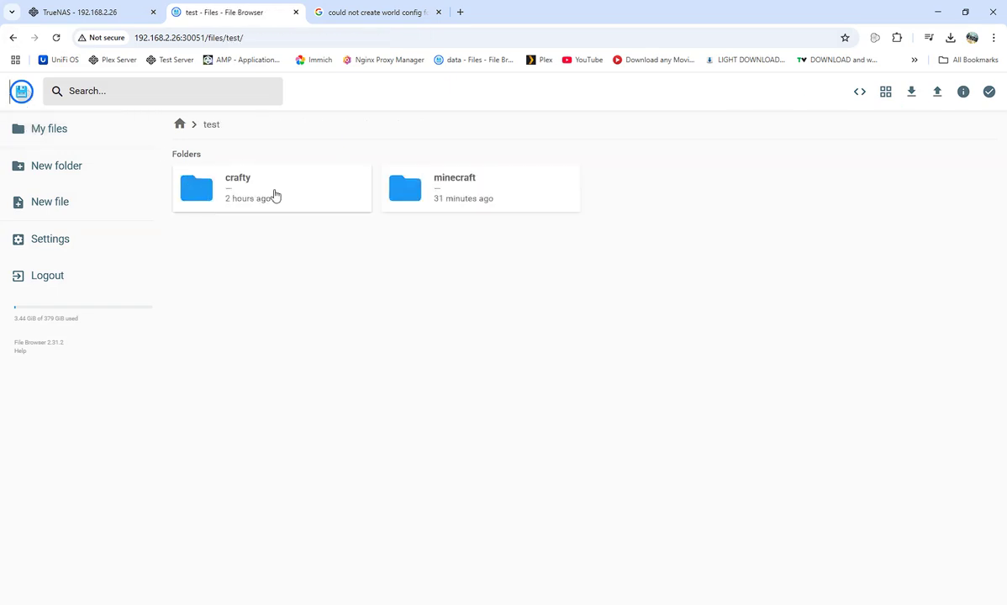
{"action": "double_click", "coordinate": [443, 198]}
{"action": "double_click", "coordinate": [234, 189]}
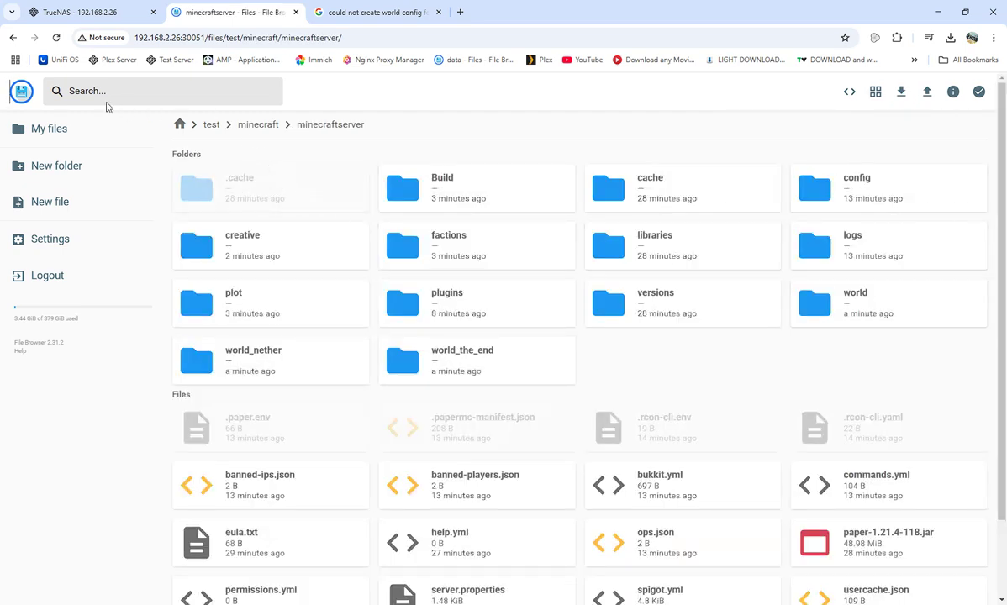
{"action": "left_click", "coordinate": [55, 37]}
{"action": "left_click", "coordinate": [71, 13]}
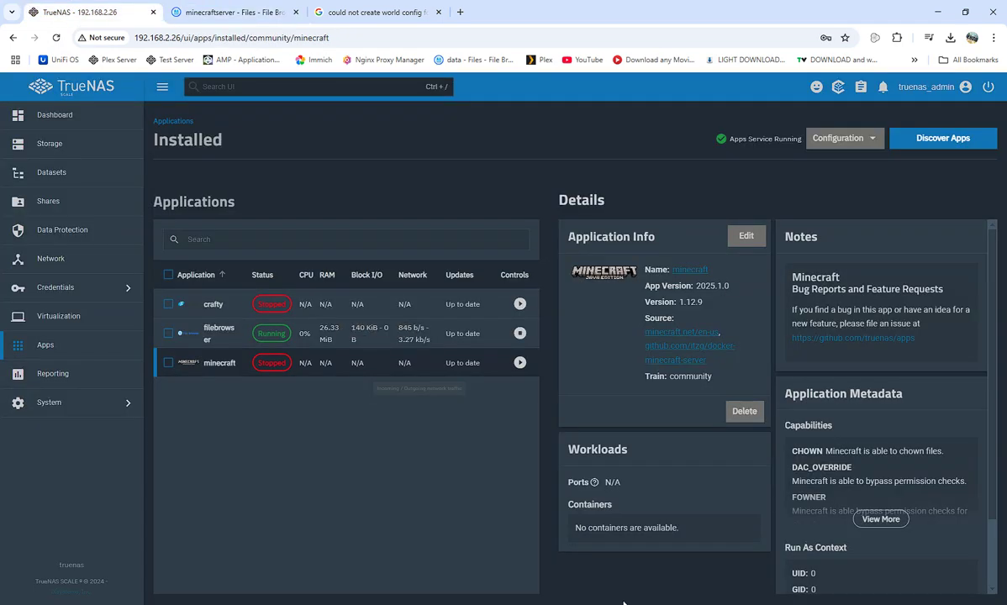
Start the minecraft app and detach the File Browser tab into its own window.
{"action": "left_click", "coordinate": [518, 363]}
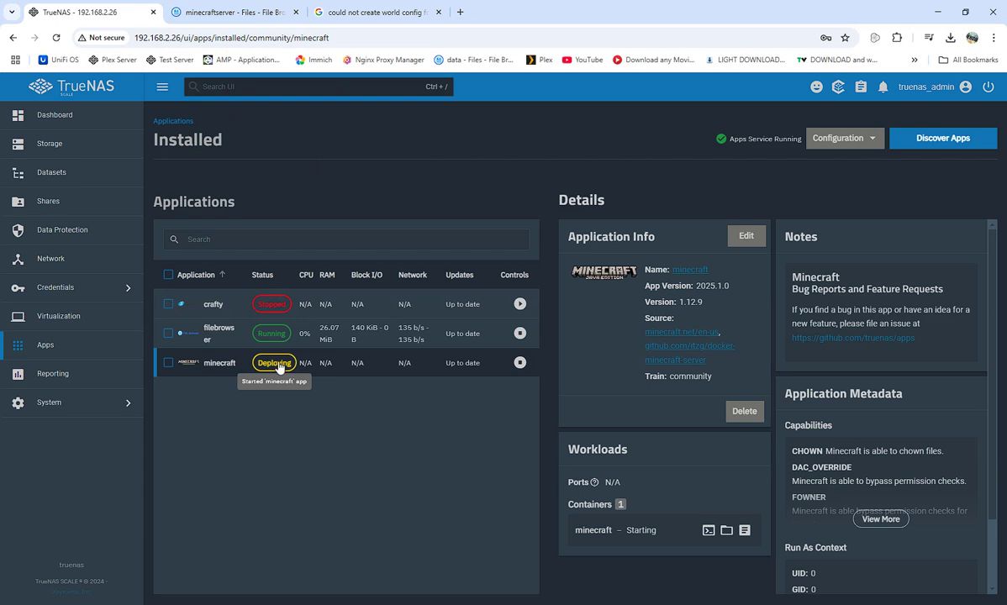
{"action": "left_click", "coordinate": [228, 13]}
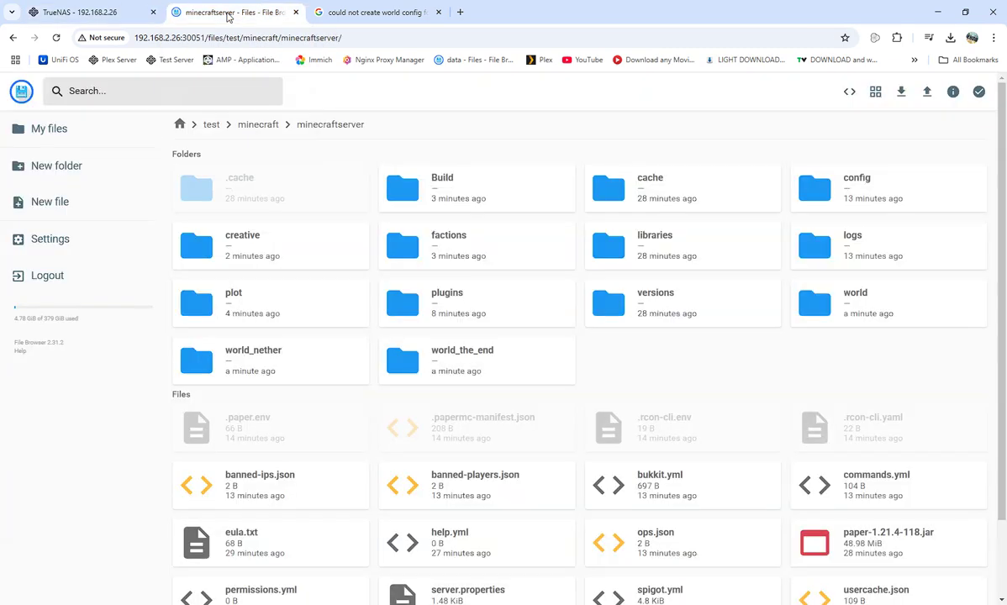
{"action": "left_click_drag", "start_coordinate": [227, 14], "coordinate": [1006, 168]}
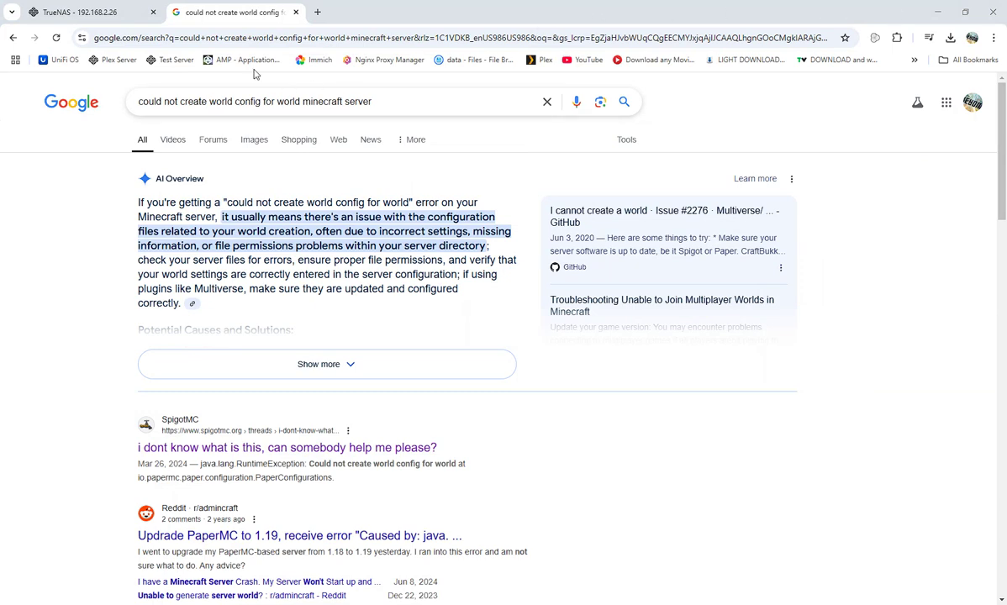
Check minecraft's deployment status and close the Google search results tab.
{"action": "left_click", "coordinate": [80, 13]}
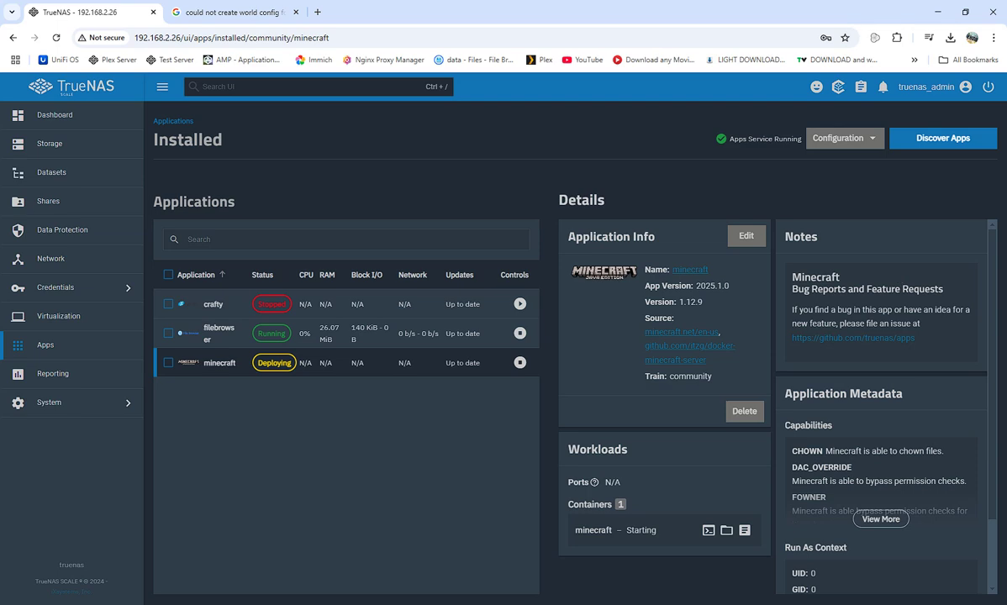
{"action": "left_click", "coordinate": [243, 12]}
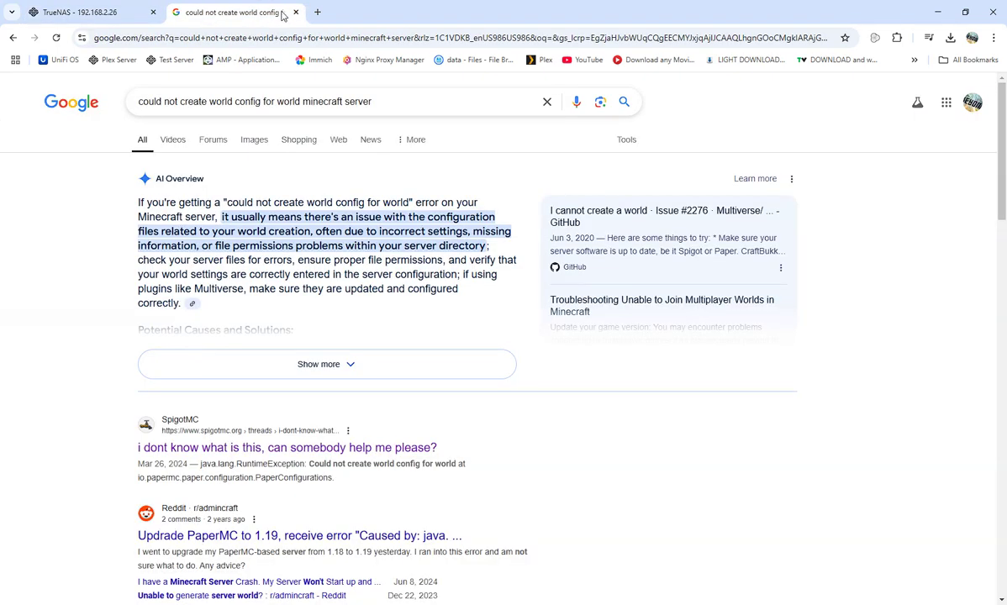
{"action": "left_click", "coordinate": [295, 13]}
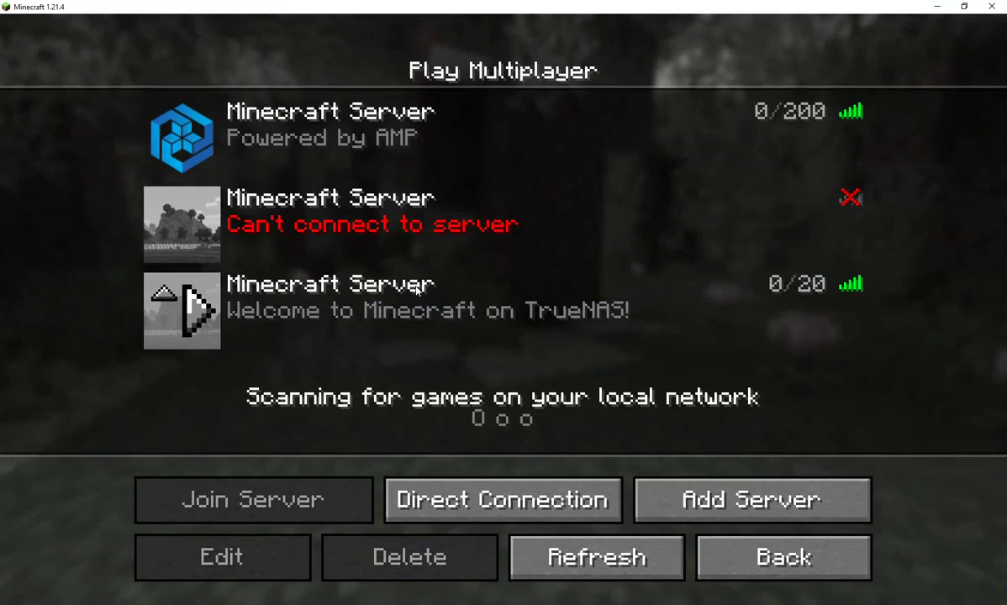
Join the TrueNAS server and run /spawn in chat.
{"action": "left_click", "coordinate": [417, 288]}
{"action": "left_click", "coordinate": [331, 314]}
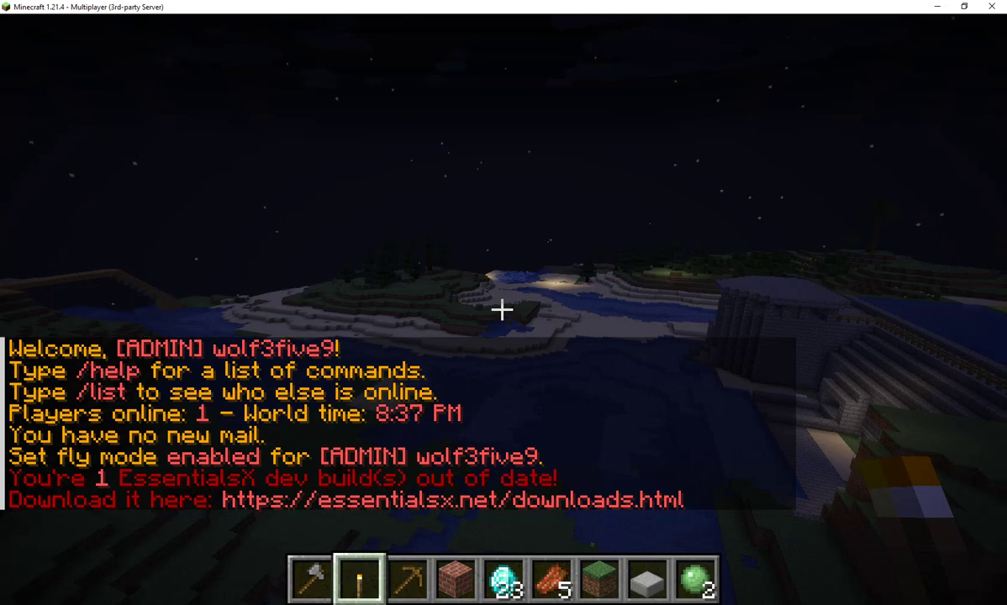
{"action": "type", "text": "t/"}
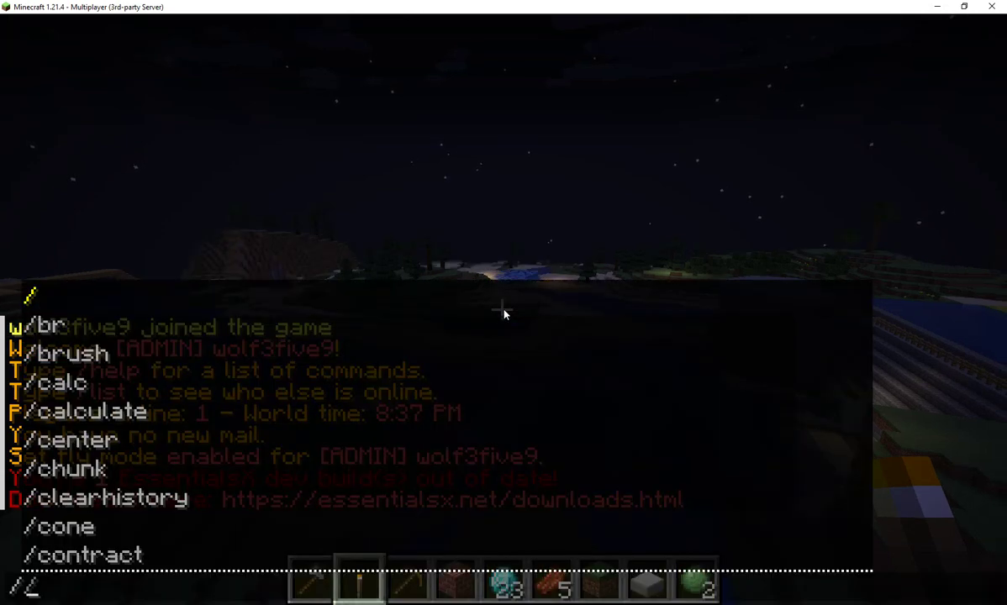
{"action": "type", "text": "spaen"}
{"action": "key", "text": "BackSpace"}
{"action": "key", "text": "BackSpace"}
{"action": "key", "text": "BackSpace"}
{"action": "key", "text": "Tab"}
{"action": "key", "text": "BackSpace"}
{"action": "key", "text": "BackSpace"}
{"action": "key", "text": "BackSpace"}
{"action": "type", "text": "w"}
{"action": "key", "text": "BackSpace"}
{"action": "key", "text": "Tab"}
{"action": "key", "text": "Tab"}
{"action": "key", "text": "Tab"}
{"action": "key", "text": "Escape"}
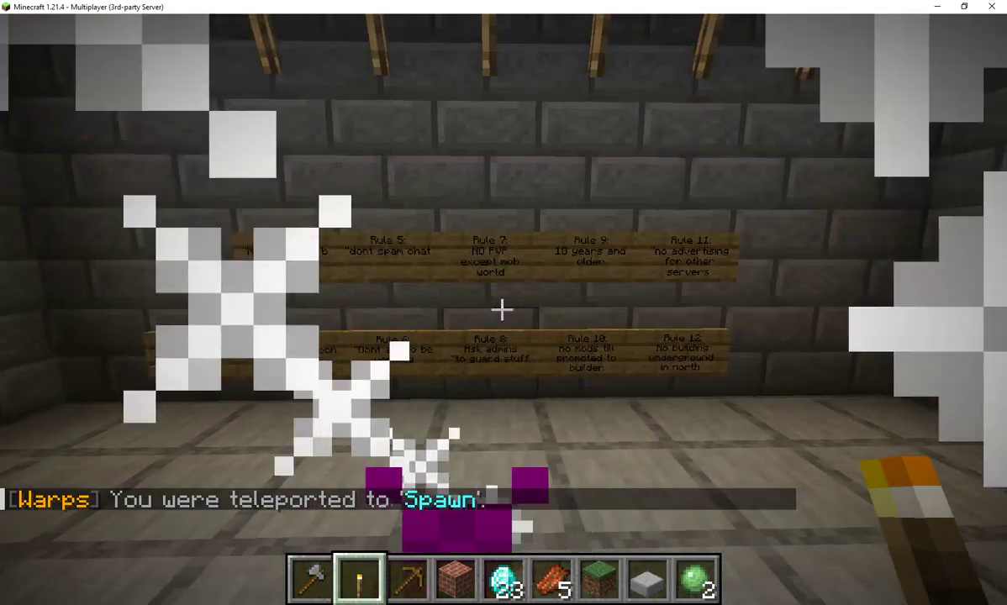
Walk into the blue portal, which reports the requested world does not exist.
{"action": "key", "text": "w"}
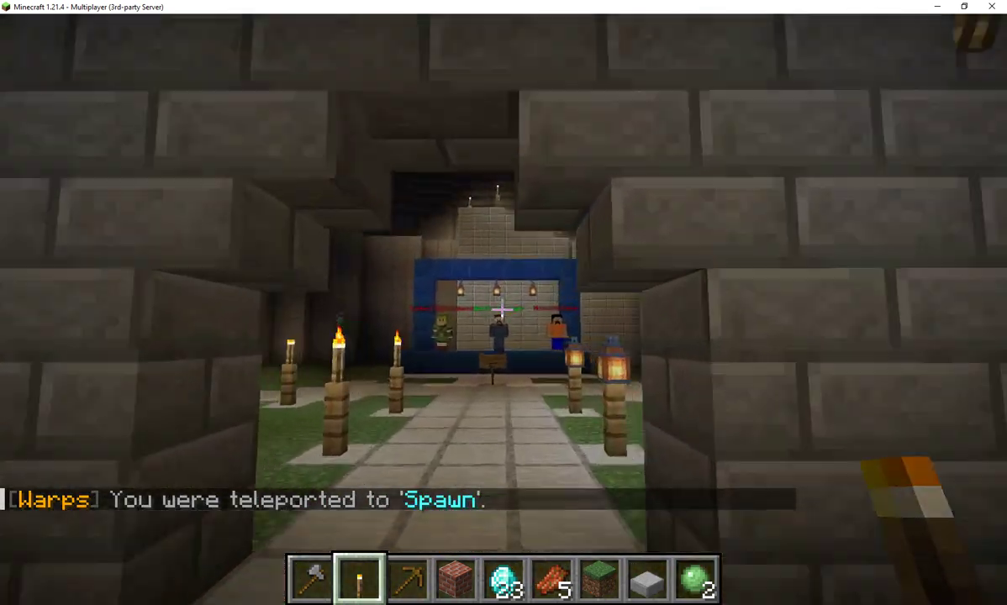
{"action": "key", "text": "w"}
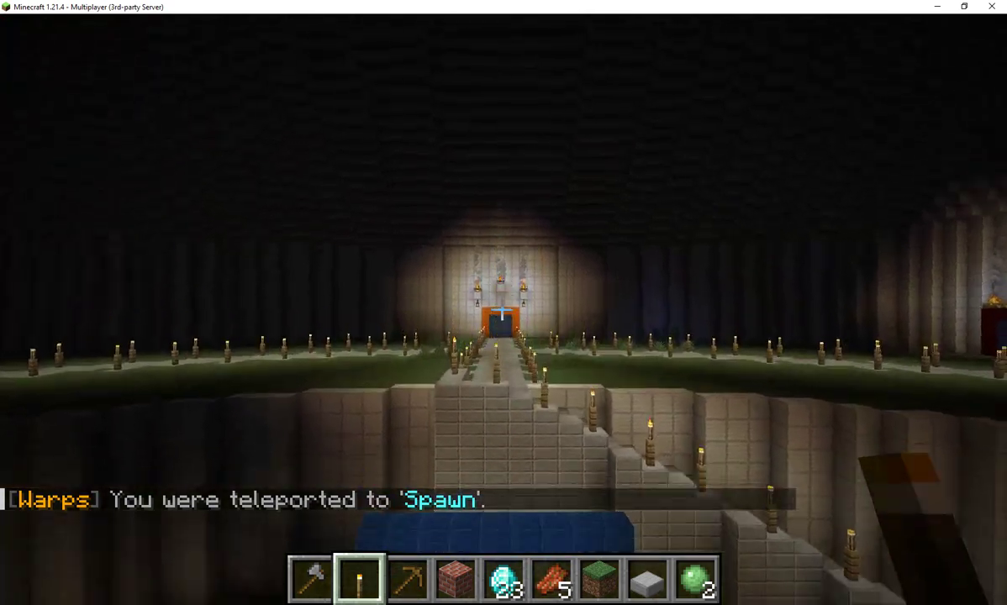
{"action": "key", "text": "s"}
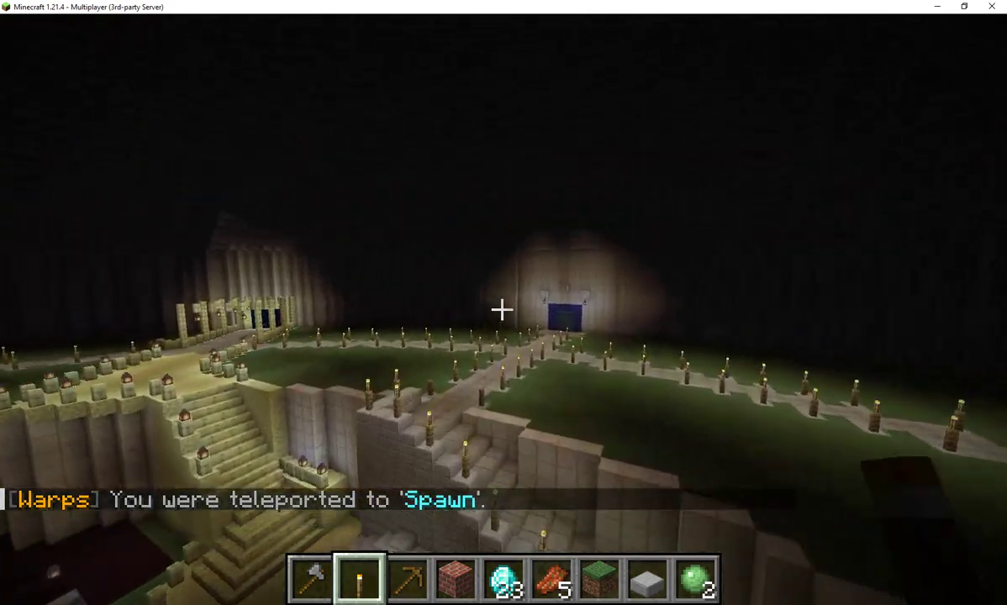
{"action": "key", "text": "w"}
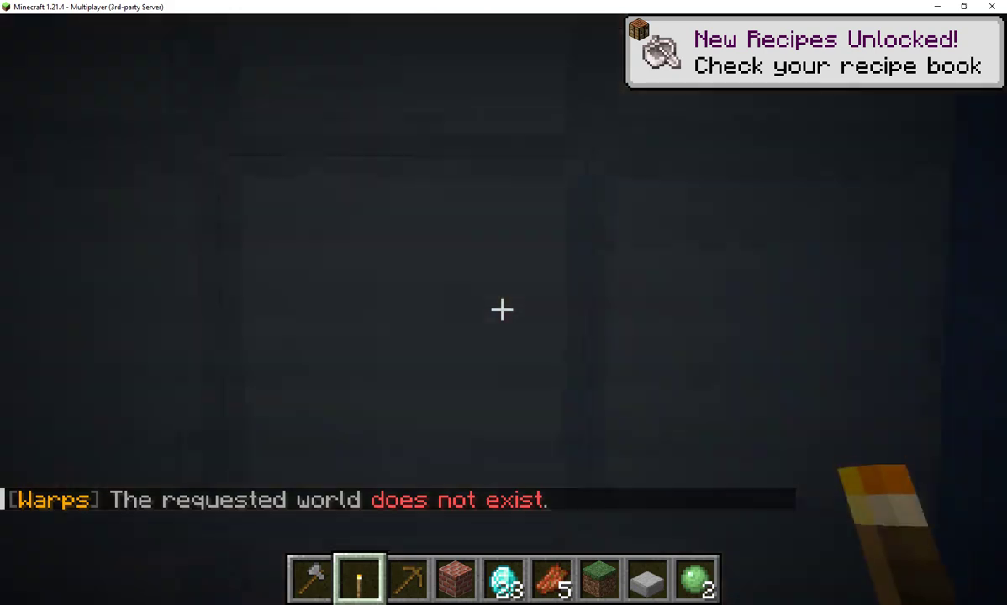
Back out and walk through the orange-framed doorway to test its warp.
{"action": "key", "text": "s"}
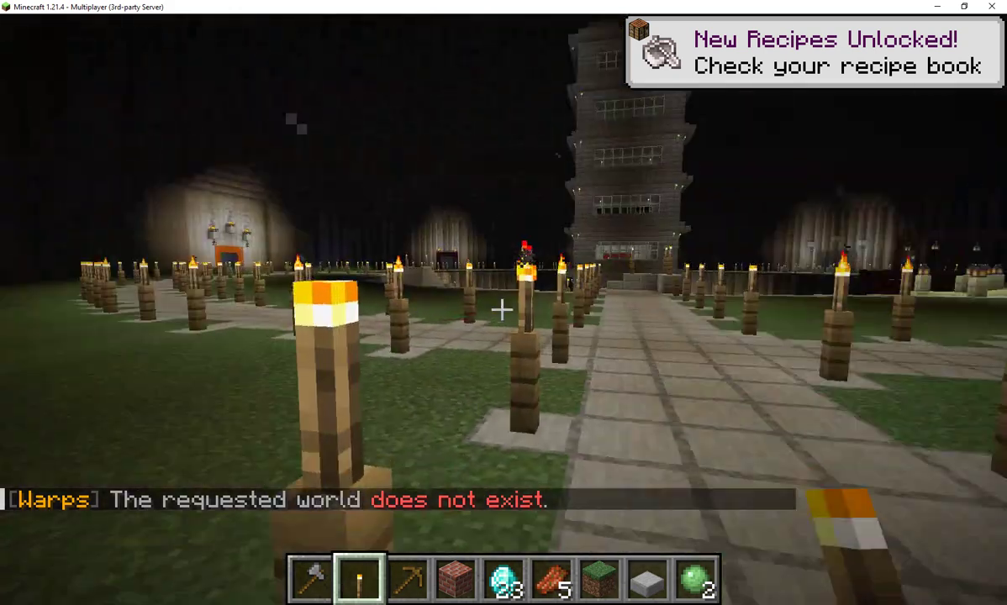
{"action": "key", "text": "s"}
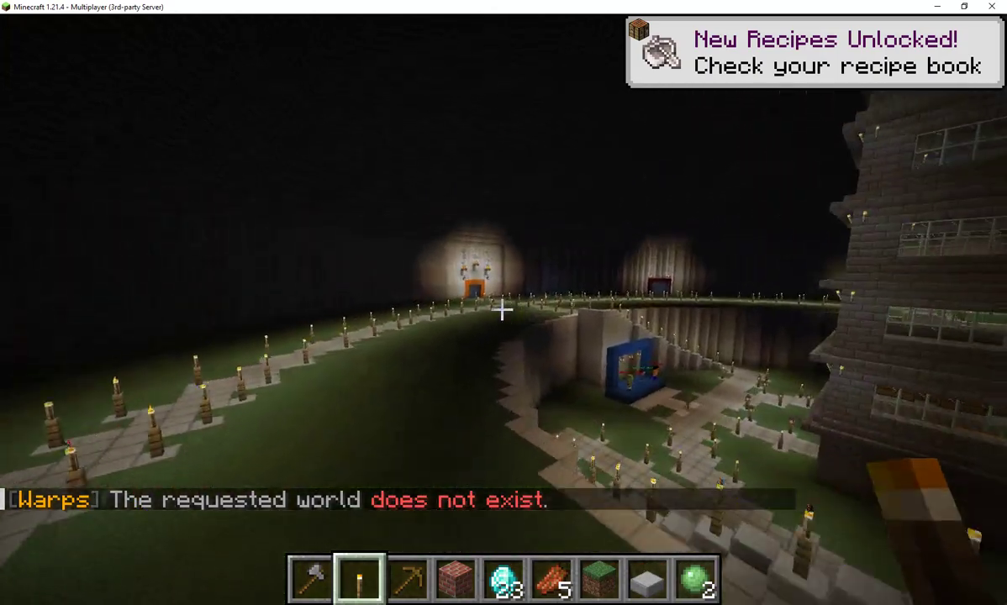
{"action": "key", "text": "w"}
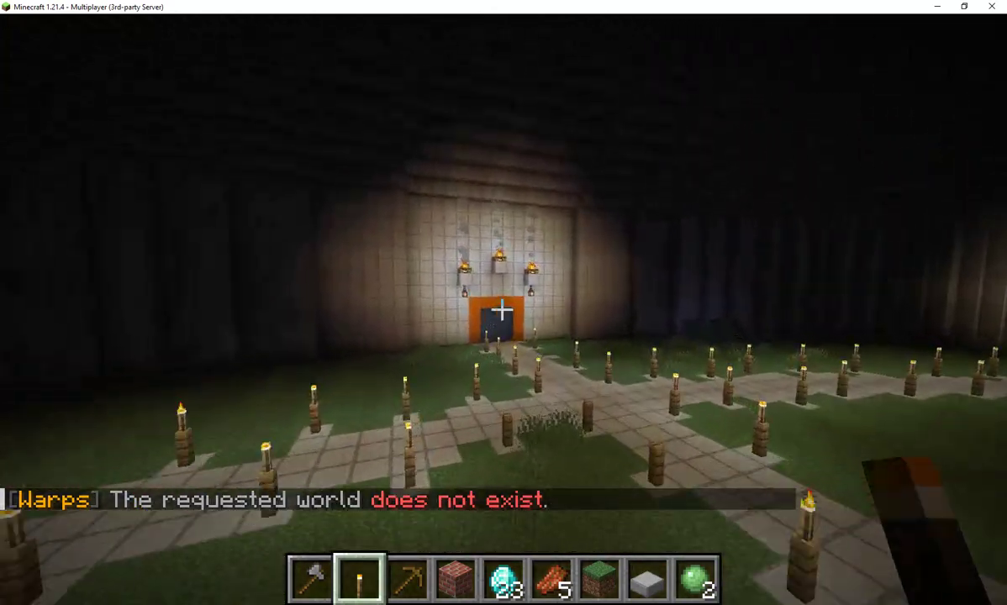
{"action": "key", "text": "w"}
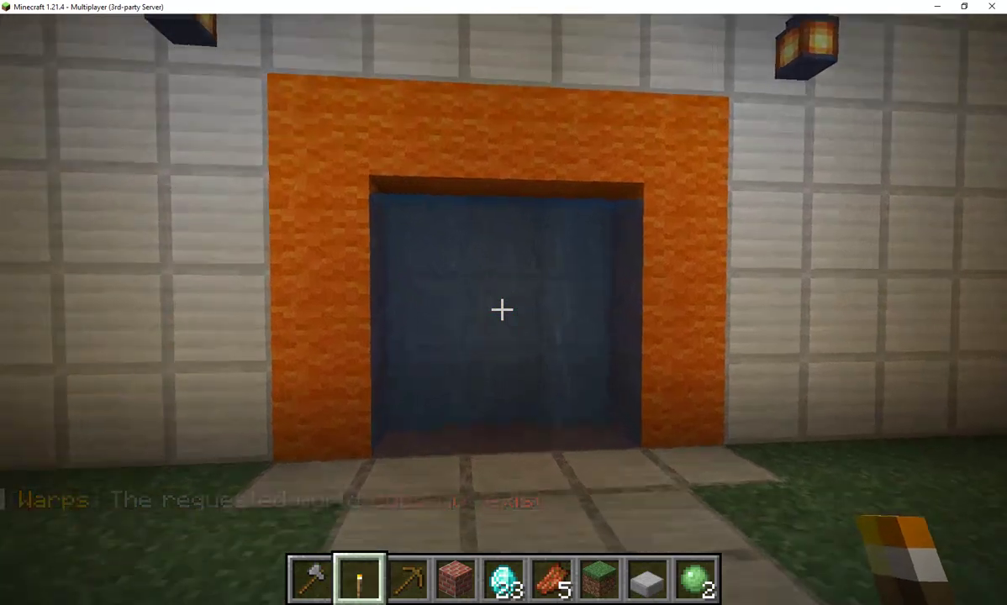
{"action": "key", "text": "w"}
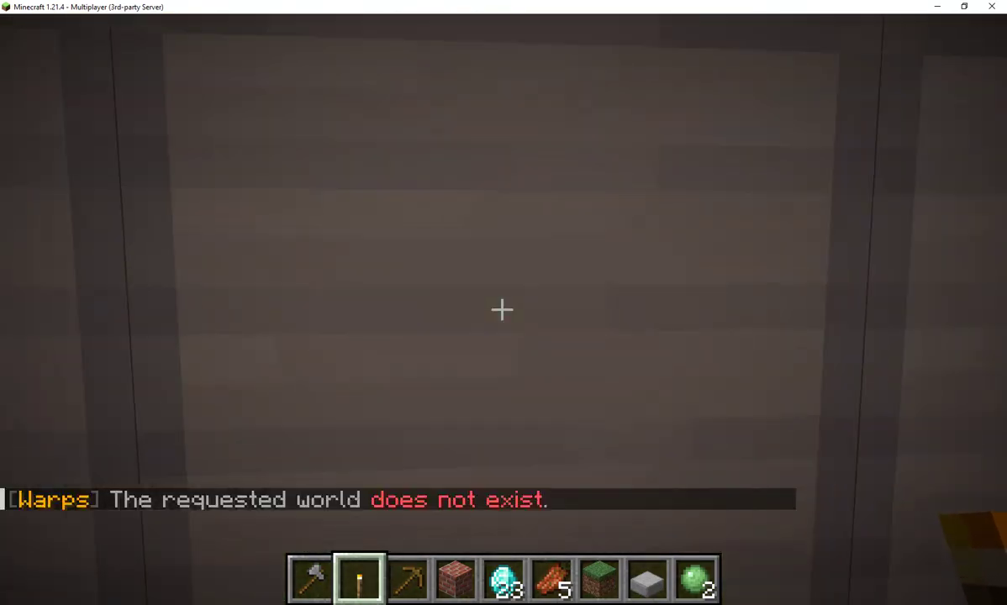
Cross the courtyard along the torch-lit path and step through the red doorway's portal.
{"action": "key", "text": "s"}
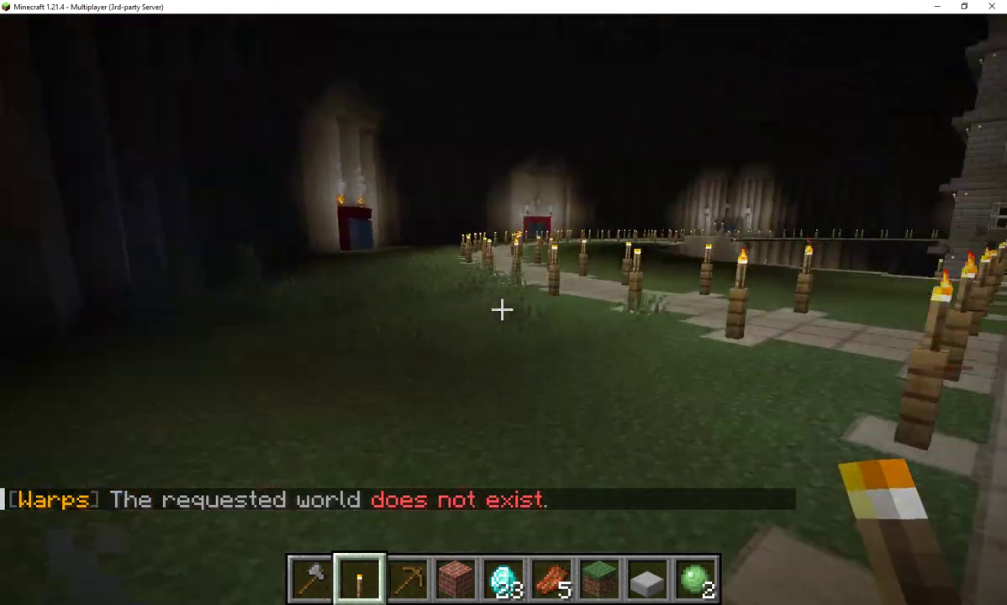
{"action": "key", "text": "w"}
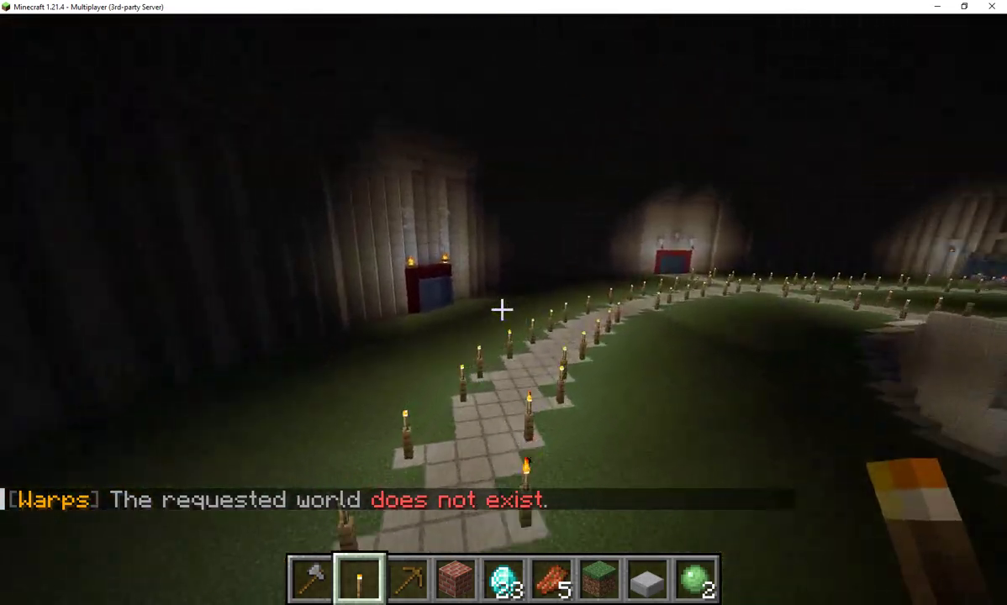
{"action": "key", "text": "w"}
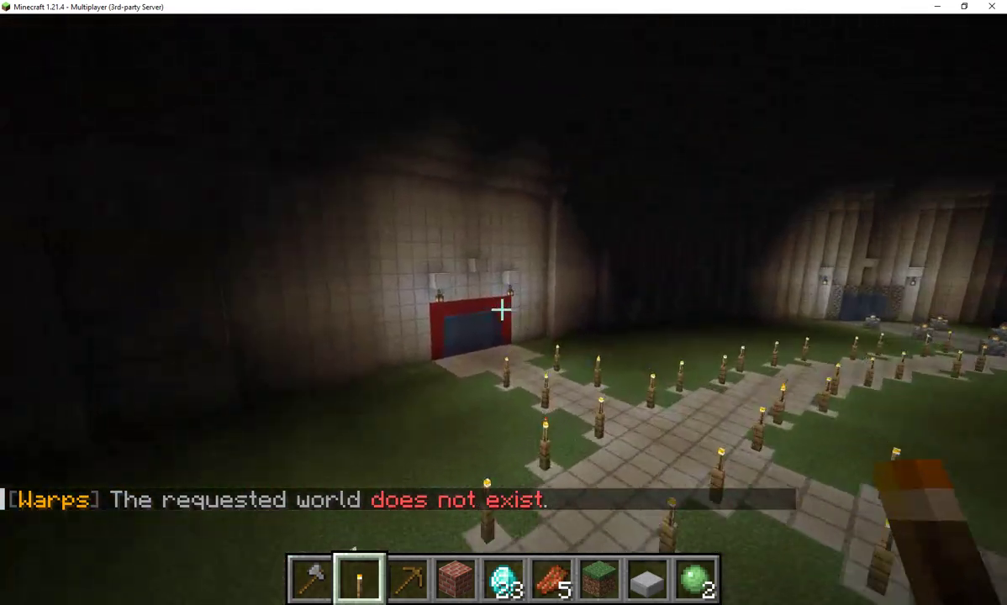
{"action": "key", "text": "w"}
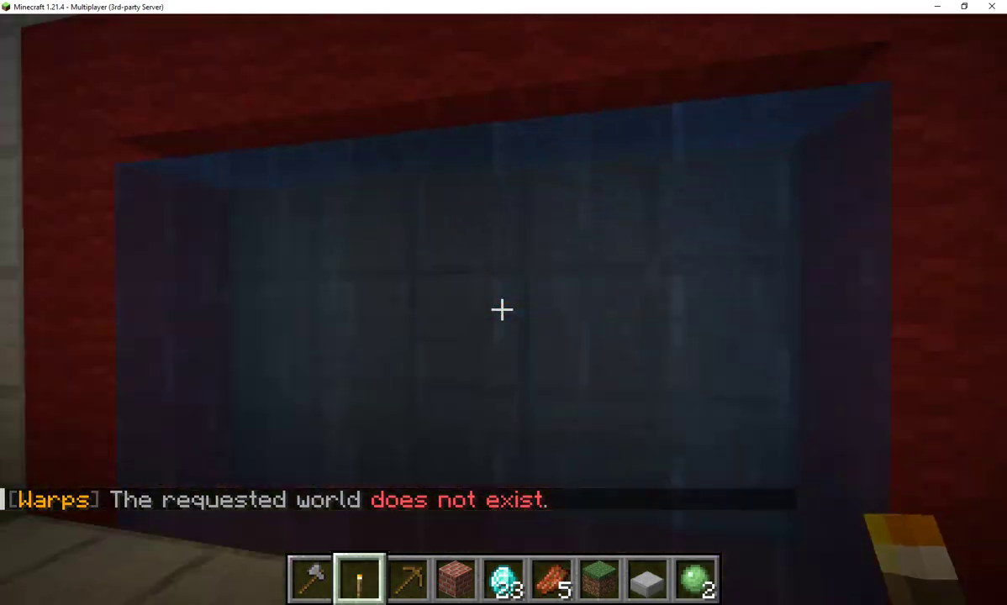
{"action": "key", "text": "w"}
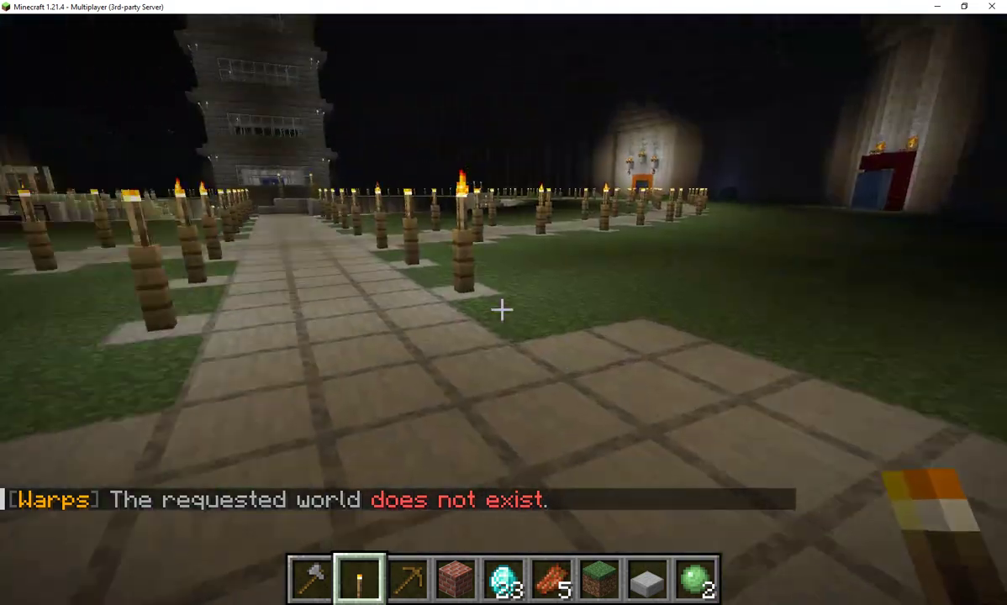
Walk past the tower toward the blue portal and pause on the Game Menu.
{"action": "key", "text": "s"}
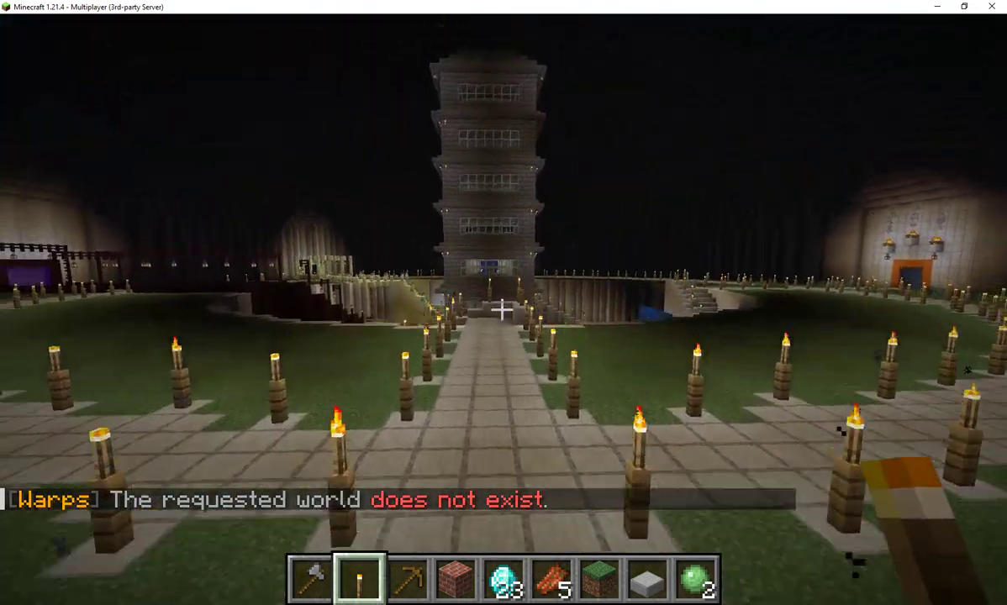
{"action": "key", "text": "w"}
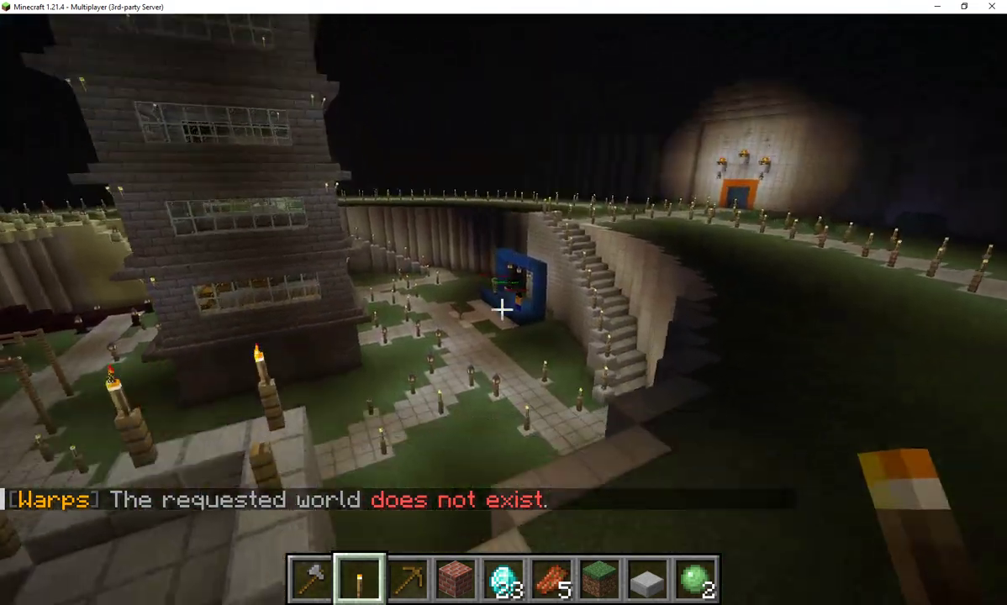
{"action": "key", "text": "w"}
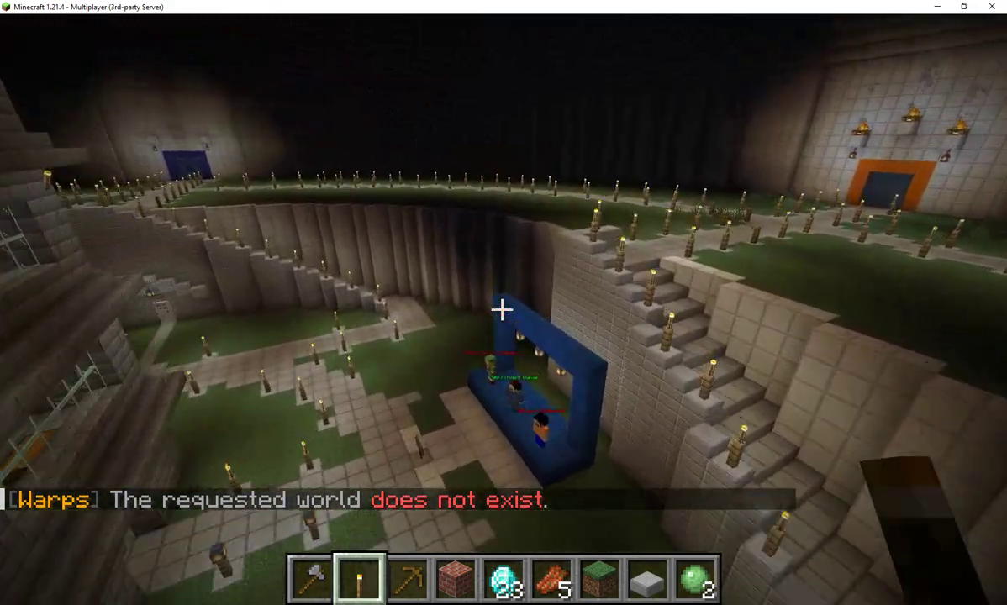
{"action": "key", "text": "Escape"}
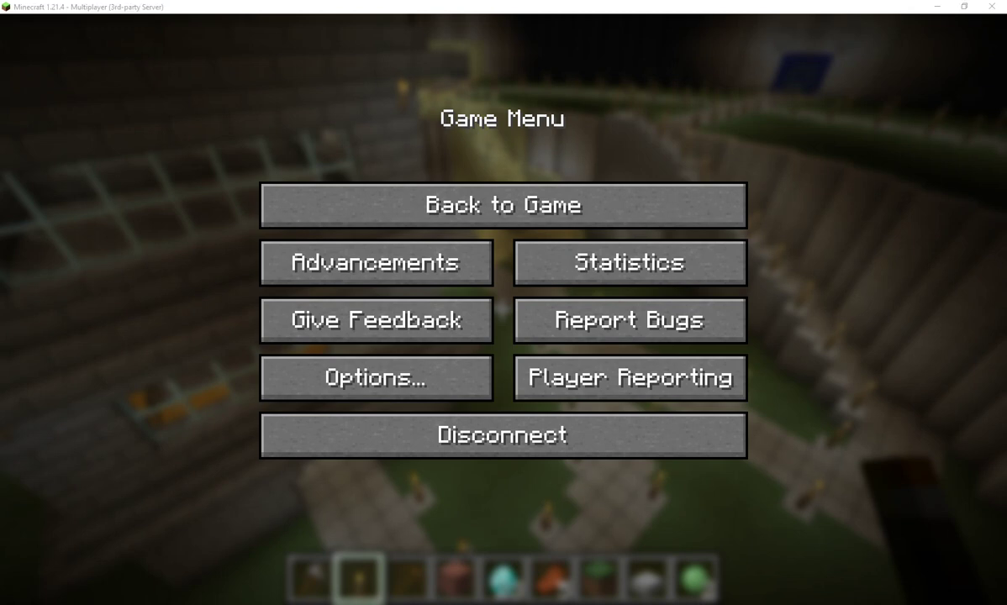
Re-pause and minimize Minecraft to reach the TrueNAS apps page.
{"action": "left_click", "coordinate": [492, 206]}
{"action": "key", "text": "Escape"}
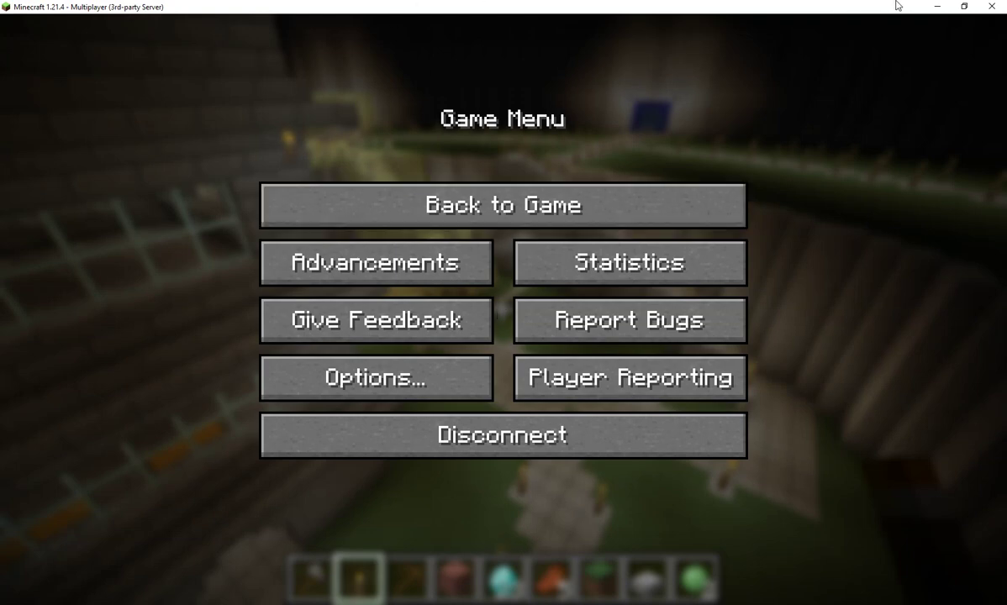
{"action": "left_click", "coordinate": [939, 6]}
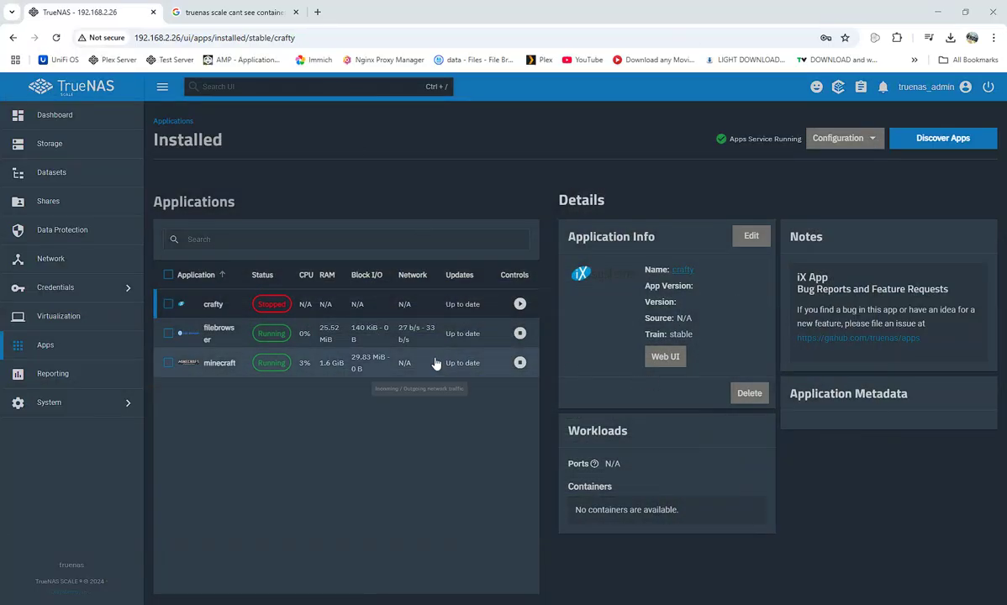
Load the minecraft container's last 500 log lines, then return to the container-logs search.
{"action": "left_click", "coordinate": [242, 363]}
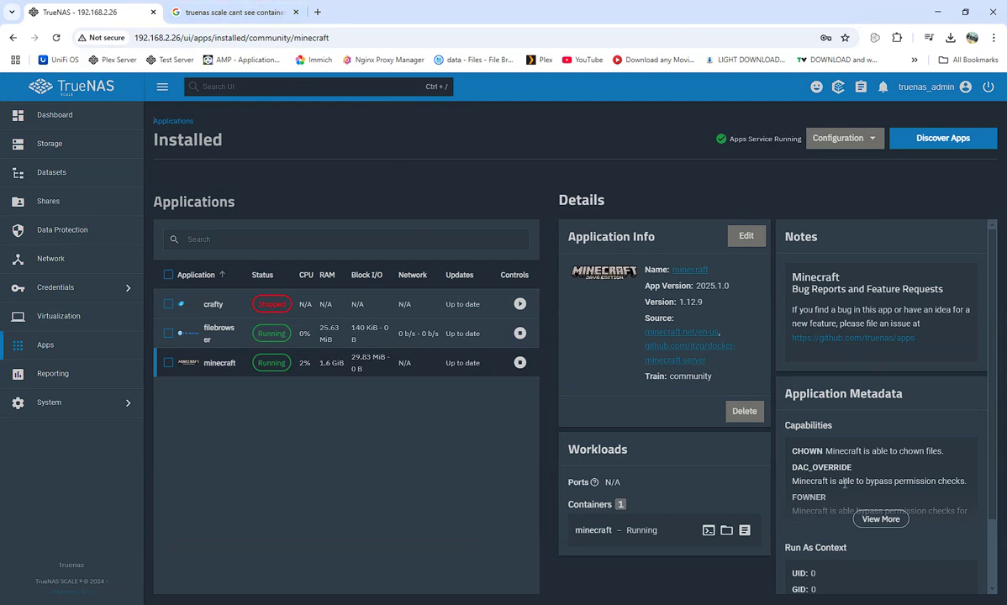
{"action": "left_click", "coordinate": [744, 530]}
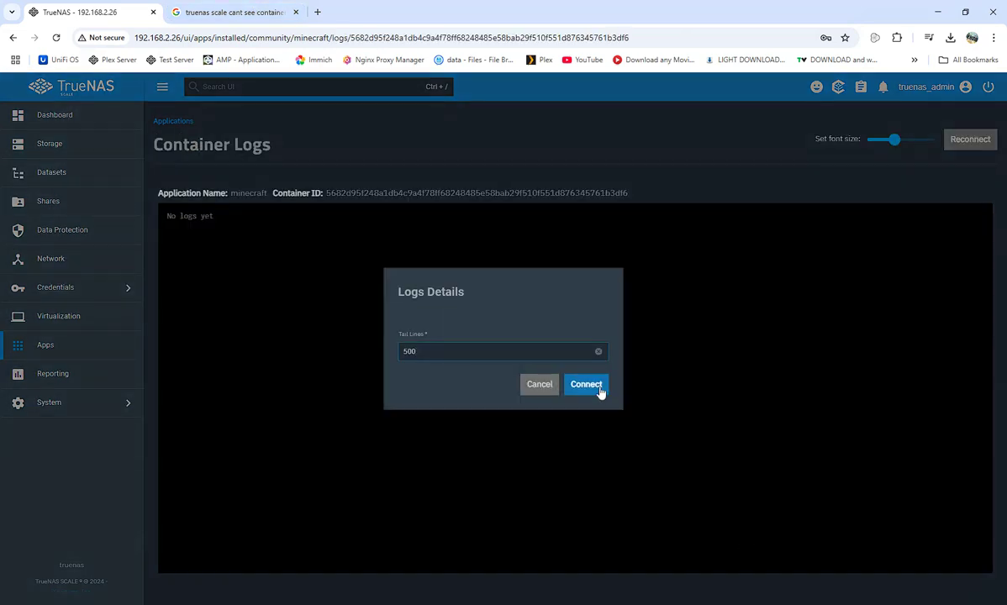
{"action": "left_click", "coordinate": [600, 389]}
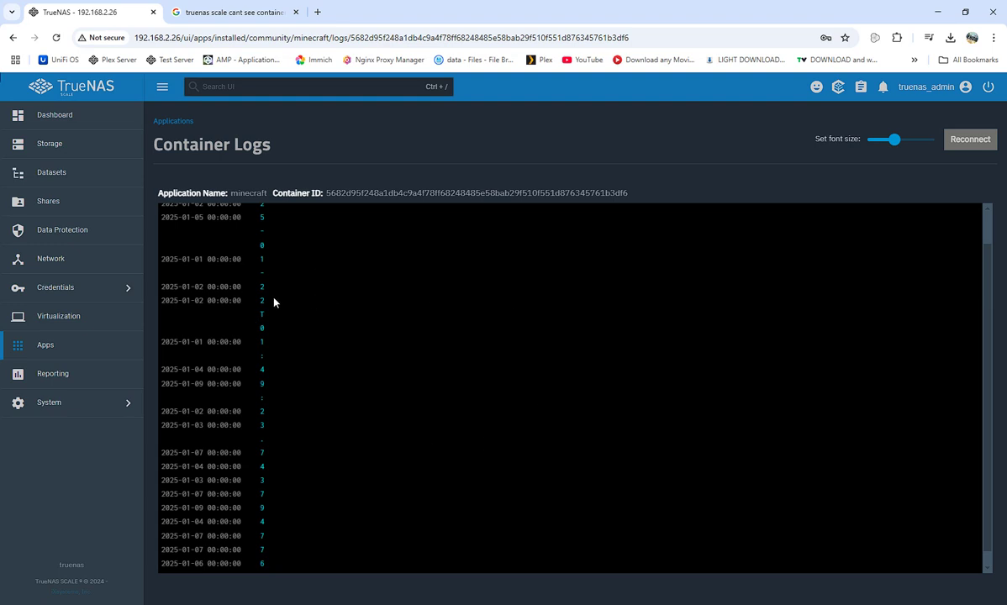
{"action": "scroll", "coordinate": [310, 434], "scroll_direction": "up", "scroll_amount": 1}
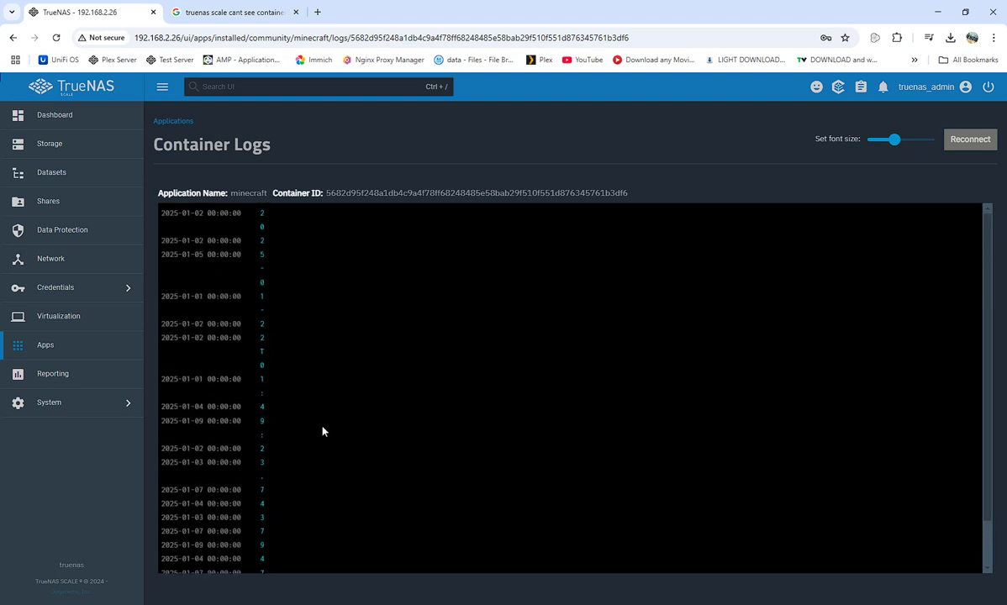
{"action": "left_click", "coordinate": [231, 12]}
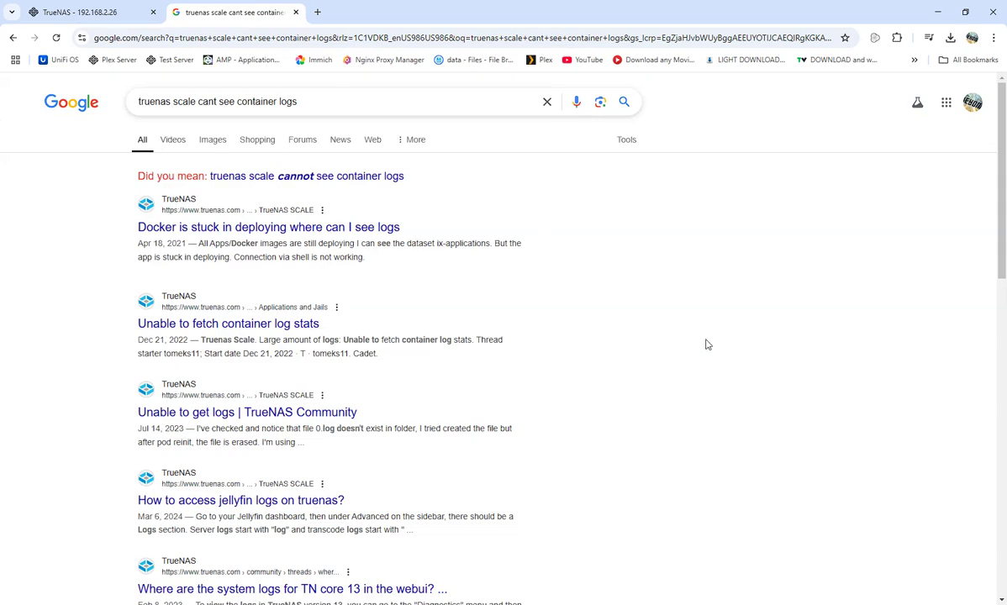
Search the corrected 'cannot see container logs' query and read the 'Unable to get logs' thread.
{"action": "left_click", "coordinate": [268, 177]}
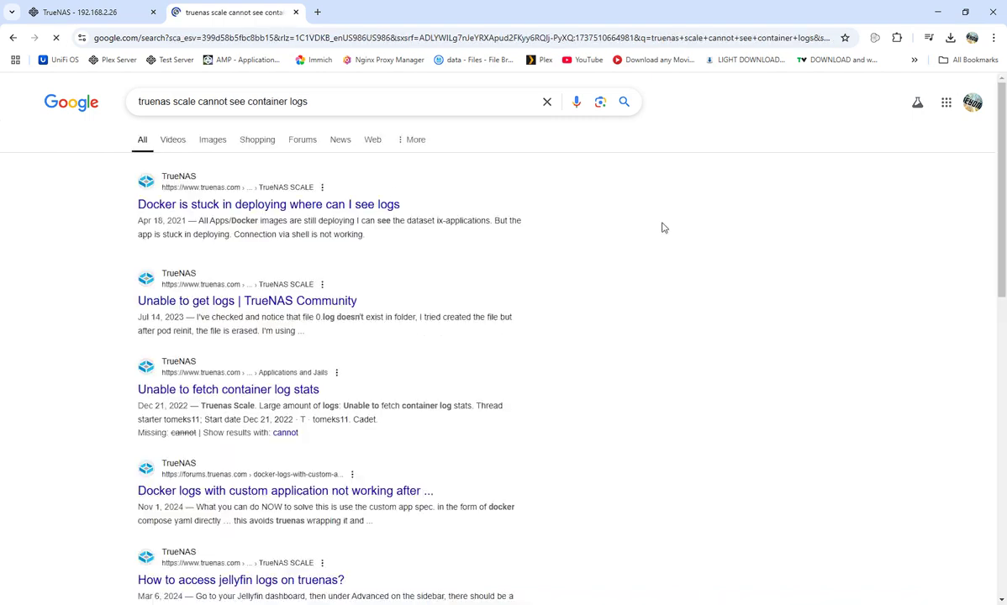
{"action": "left_click", "coordinate": [207, 306]}
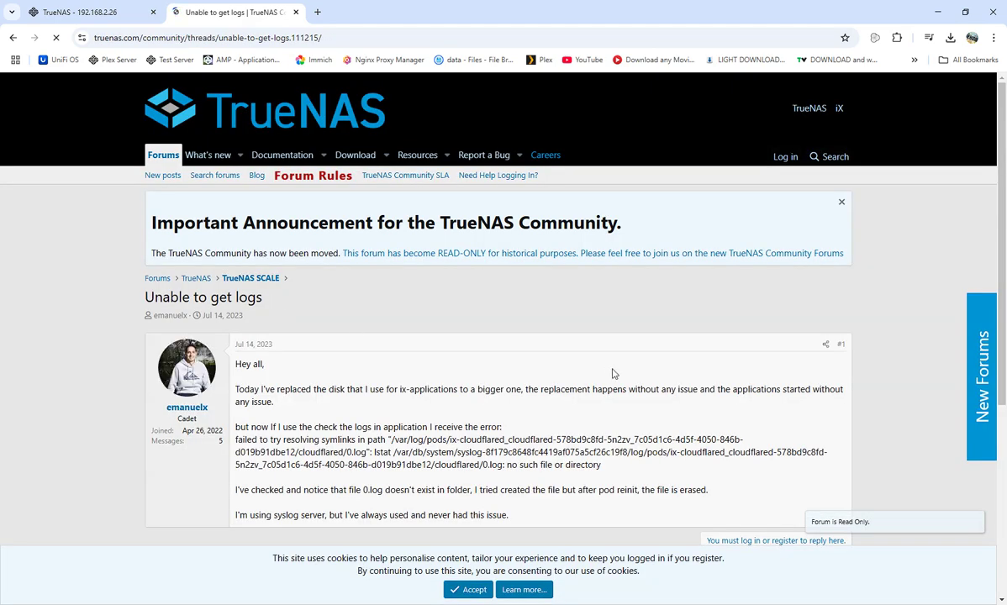
{"action": "scroll", "coordinate": [777, 423], "scroll_direction": "down", "scroll_amount": 5}
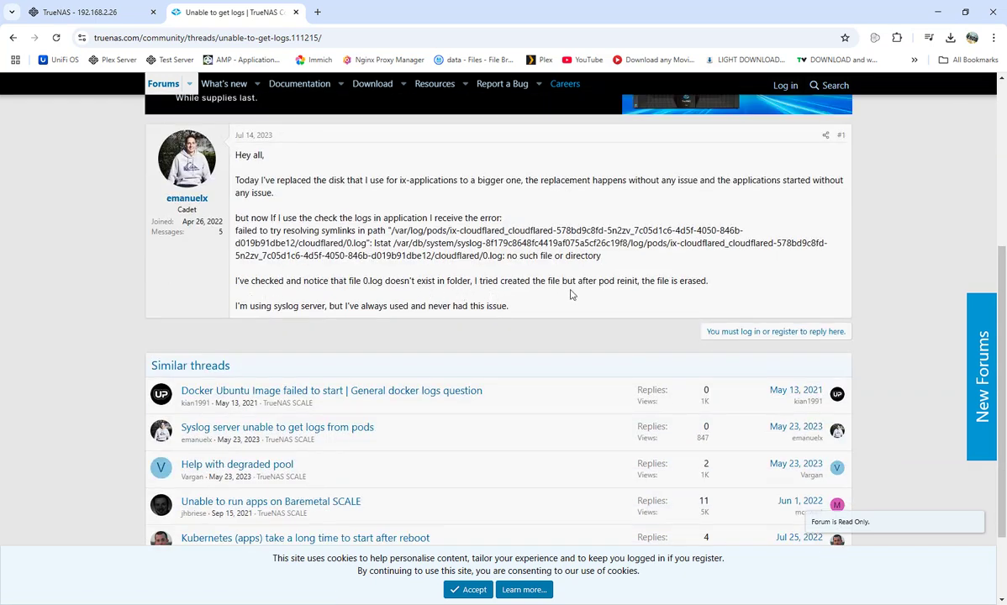
Back in TrueNAS Apps > Installed, show the filebrowser app's details.
{"action": "left_click", "coordinate": [114, 15]}
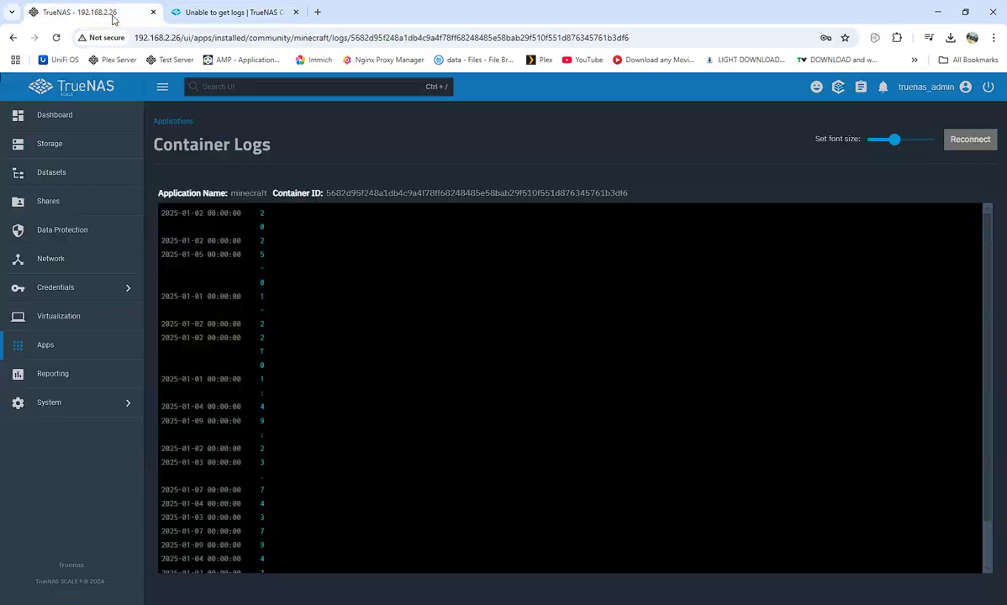
{"action": "left_click", "coordinate": [65, 351]}
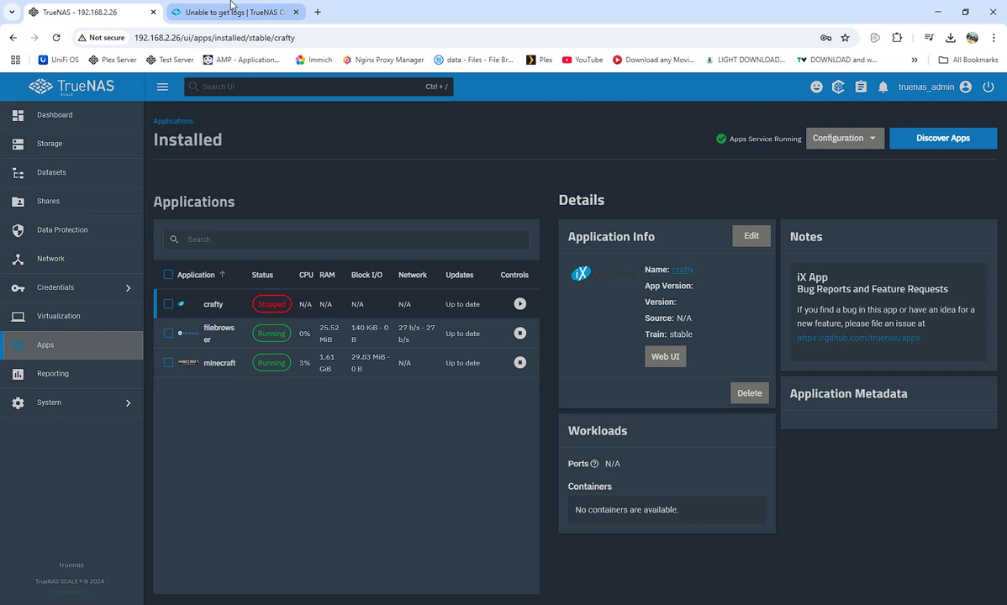
{"action": "left_click", "coordinate": [255, 333]}
Launch File Browser's Web UI and open test/minecraft/minecraftserver/logs/latest.log.
{"action": "left_click", "coordinate": [665, 453]}
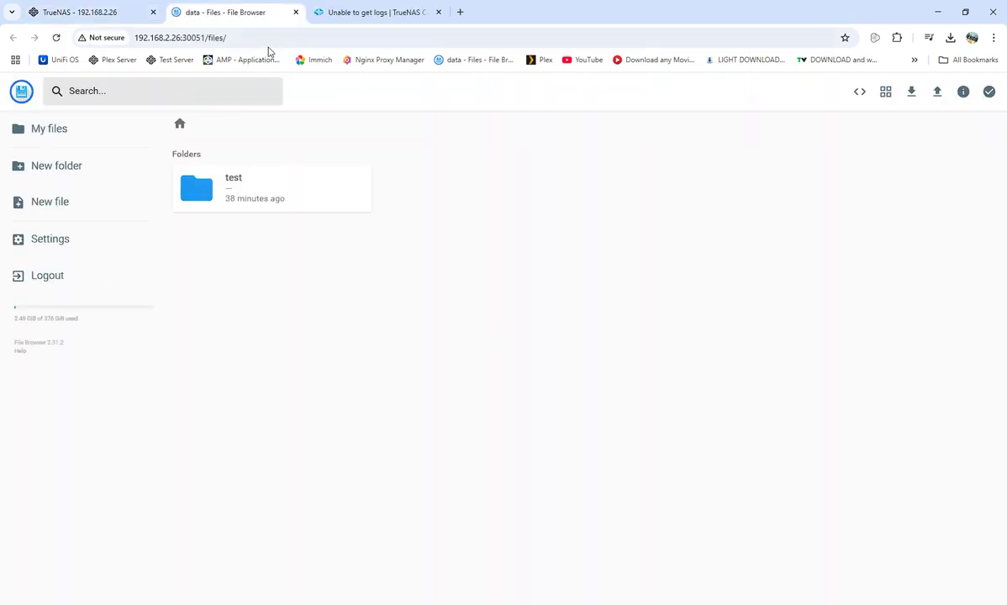
{"action": "double_click", "coordinate": [223, 200]}
{"action": "double_click", "coordinate": [455, 184]}
{"action": "double_click", "coordinate": [220, 181]}
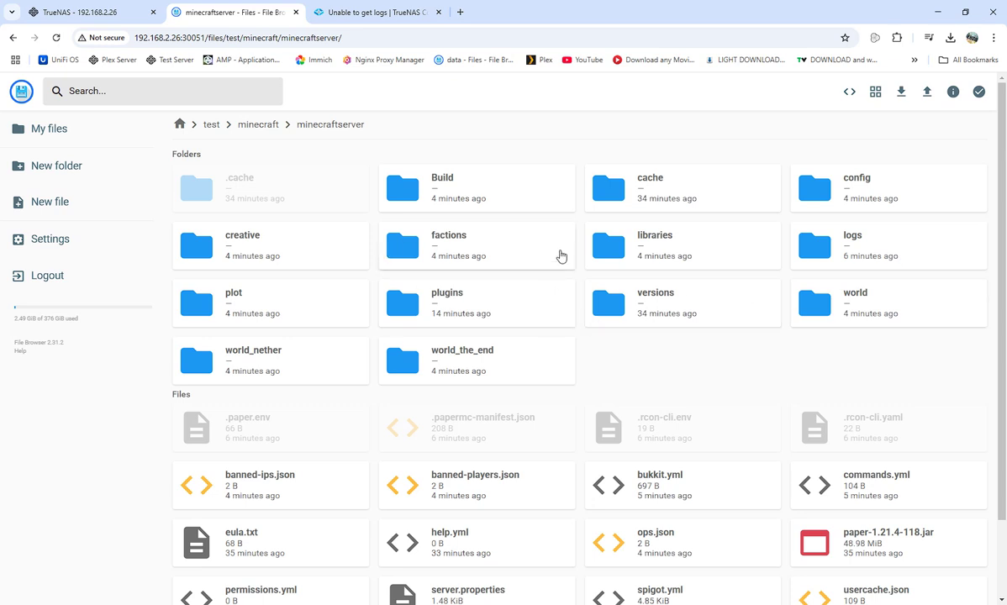
{"action": "double_click", "coordinate": [841, 243]}
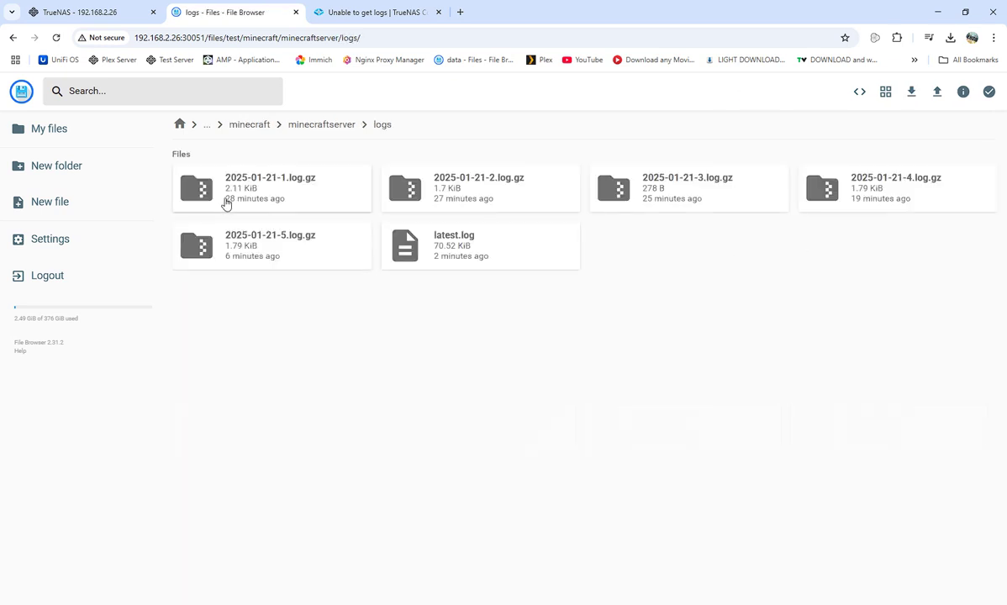
{"action": "left_click", "coordinate": [459, 259]}
{"action": "double_click", "coordinate": [459, 259]}
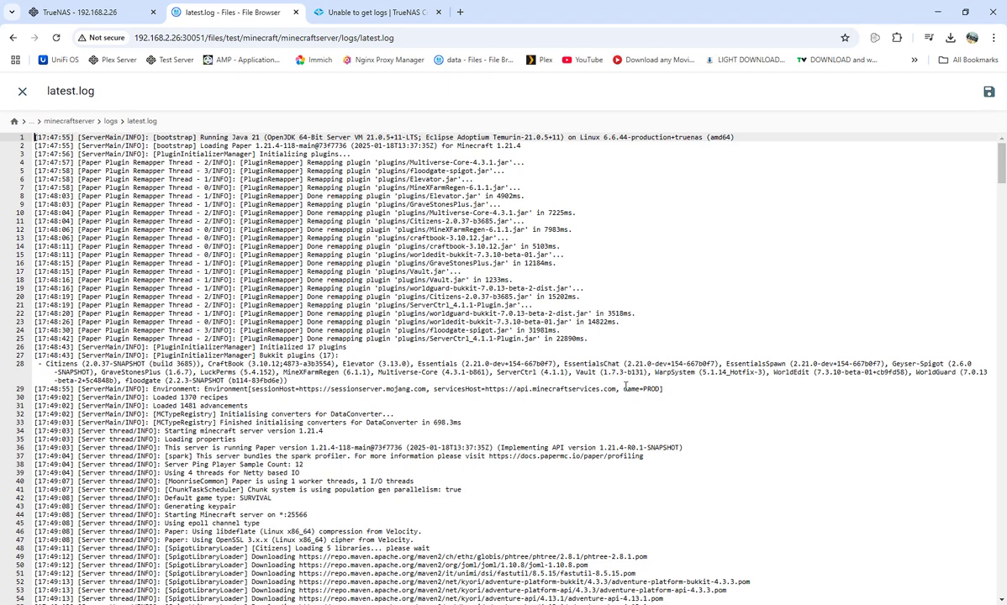
{"action": "scroll", "coordinate": [488, 316], "scroll_direction": "down", "scroll_amount": 4}
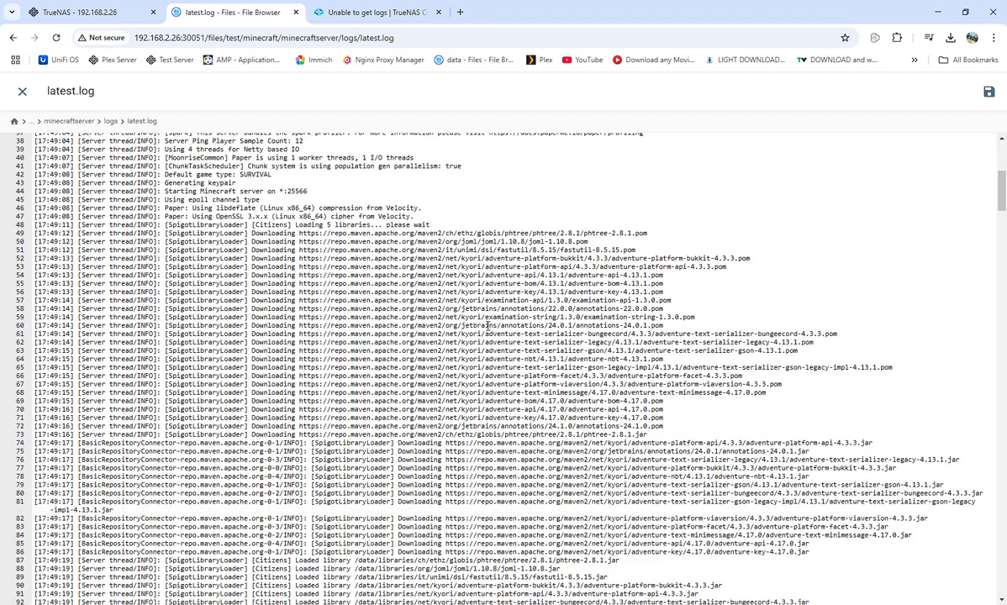
{"action": "scroll", "coordinate": [487, 322], "scroll_direction": "down", "scroll_amount": 5}
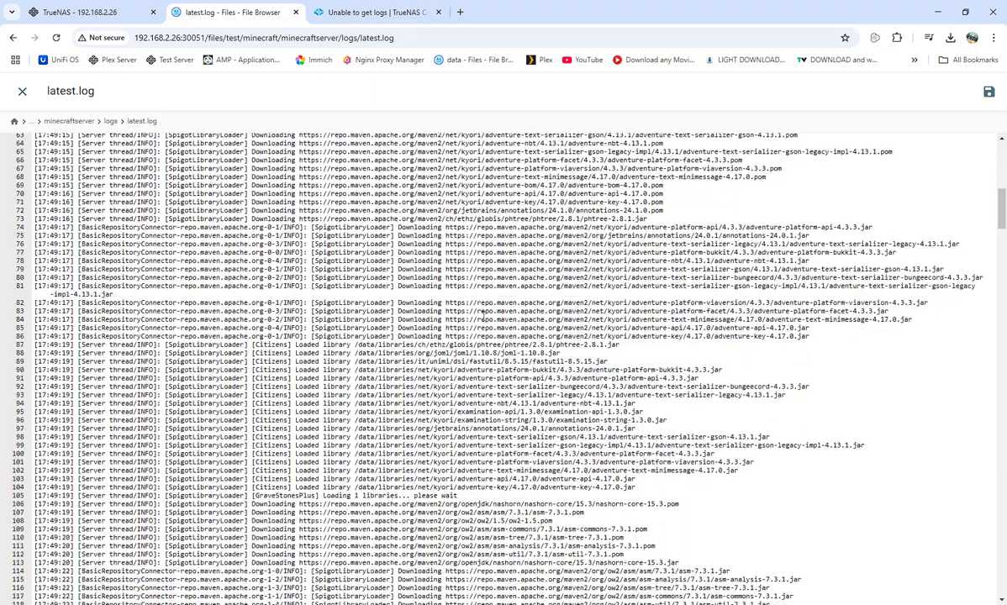
{"action": "scroll", "coordinate": [483, 316], "scroll_direction": "down", "scroll_amount": 7}
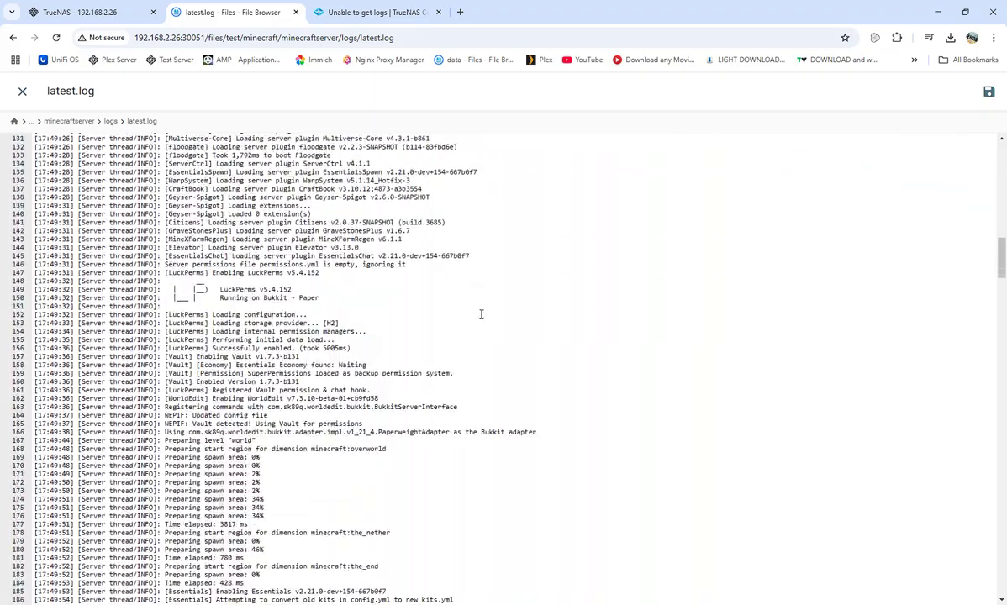
{"action": "scroll", "coordinate": [478, 312], "scroll_direction": "down", "scroll_amount": 6}
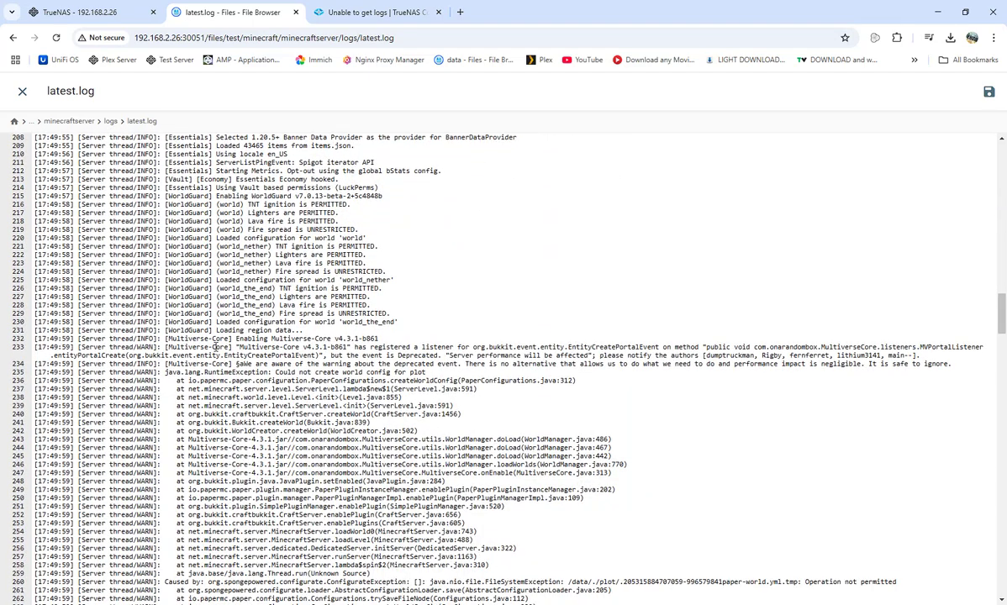
{"action": "scroll", "coordinate": [216, 375], "scroll_direction": "down", "scroll_amount": 4}
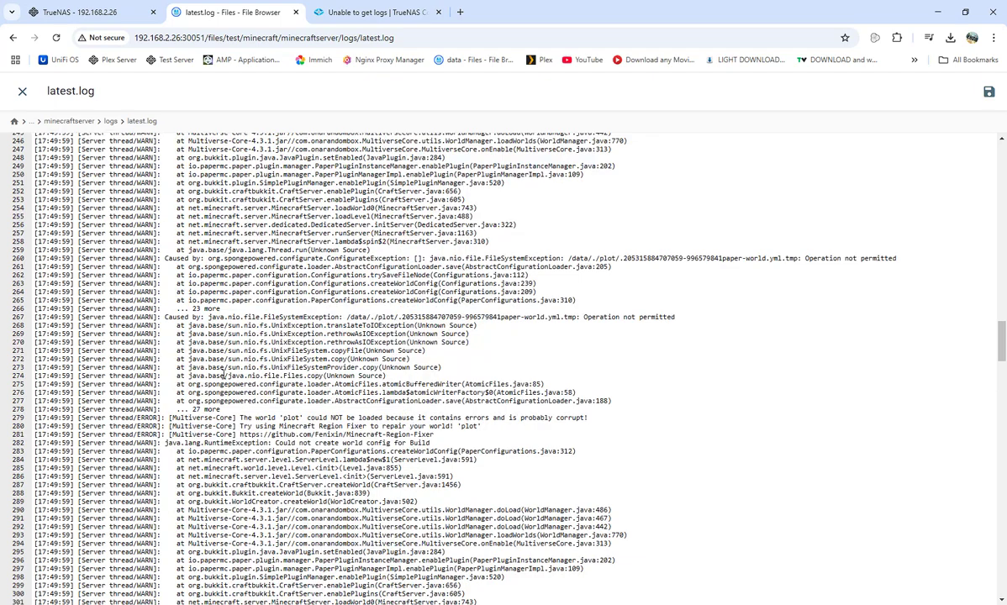
{"action": "scroll", "coordinate": [244, 396], "scroll_direction": "down", "scroll_amount": 4}
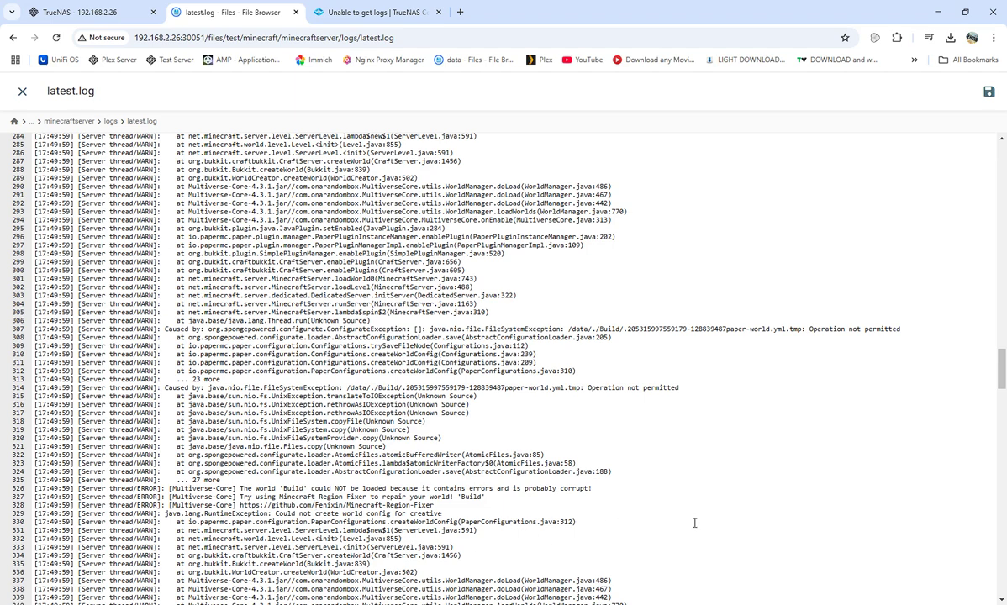
{"action": "scroll", "coordinate": [602, 489], "scroll_direction": "down", "scroll_amount": 5}
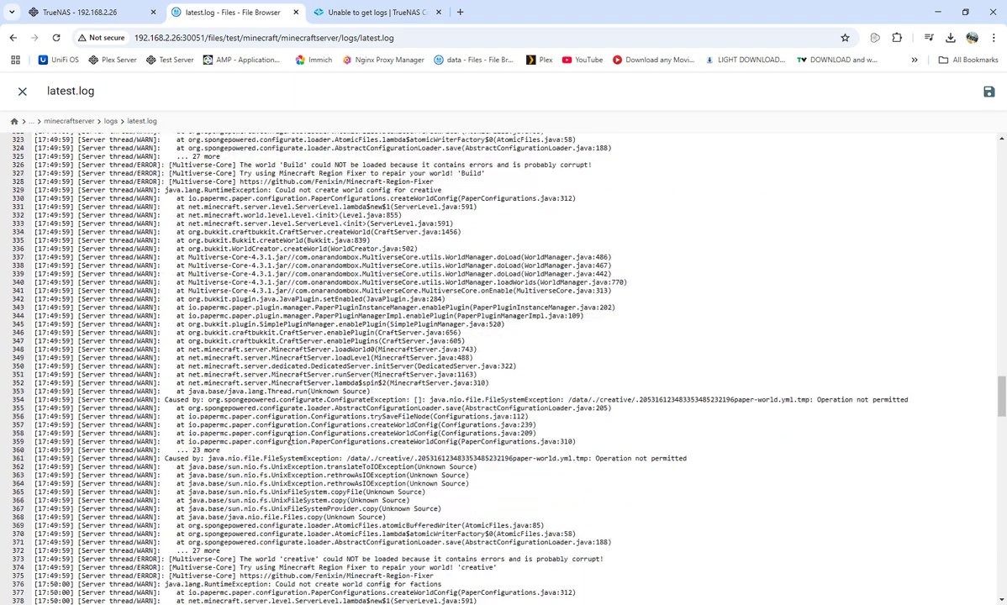
{"action": "scroll", "coordinate": [418, 454], "scroll_direction": "down", "scroll_amount": 9}
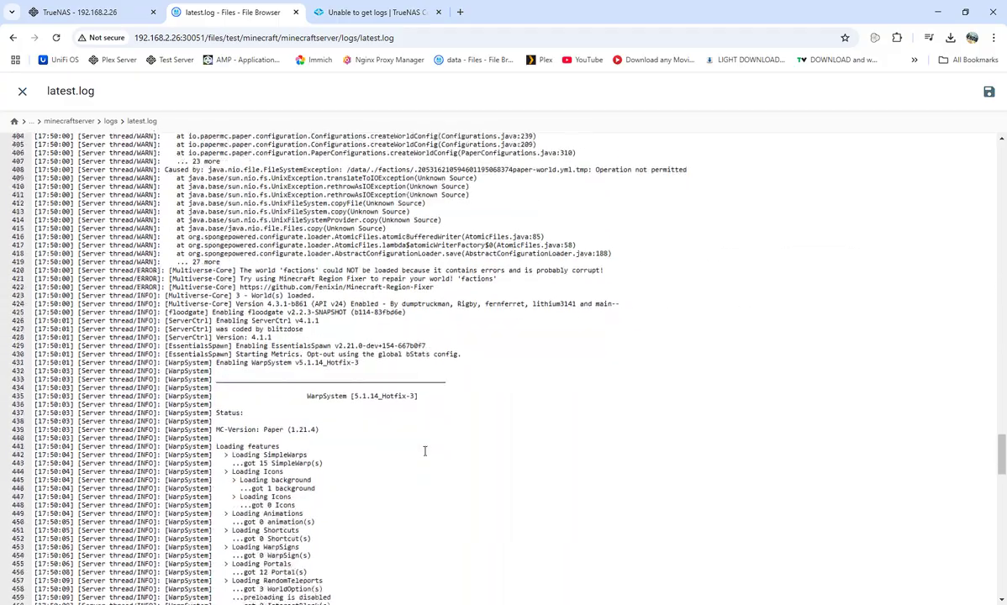
{"action": "scroll", "coordinate": [305, 441], "scroll_direction": "down", "scroll_amount": 7}
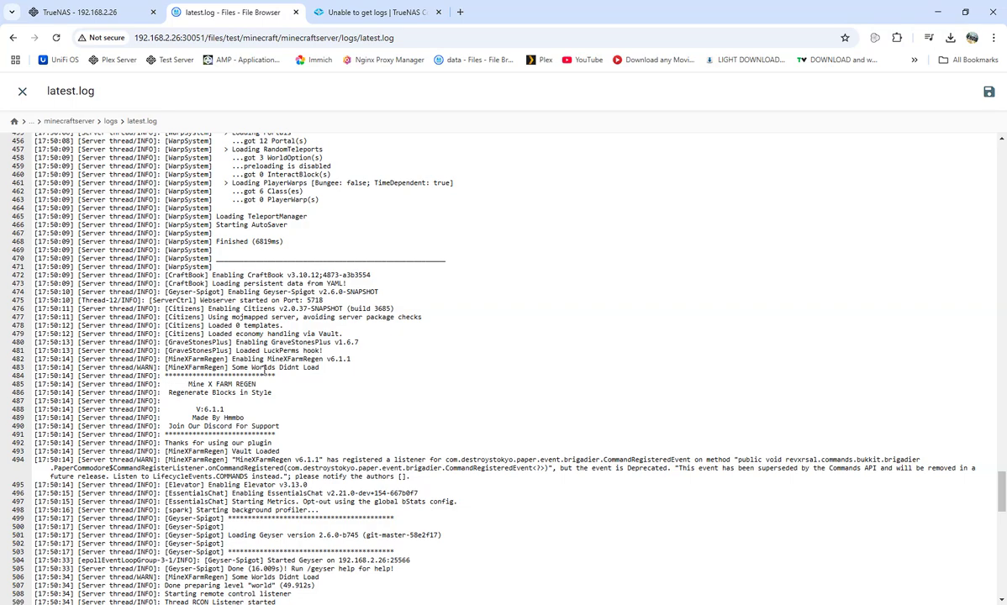
{"action": "scroll", "coordinate": [364, 395], "scroll_direction": "down", "scroll_amount": 2}
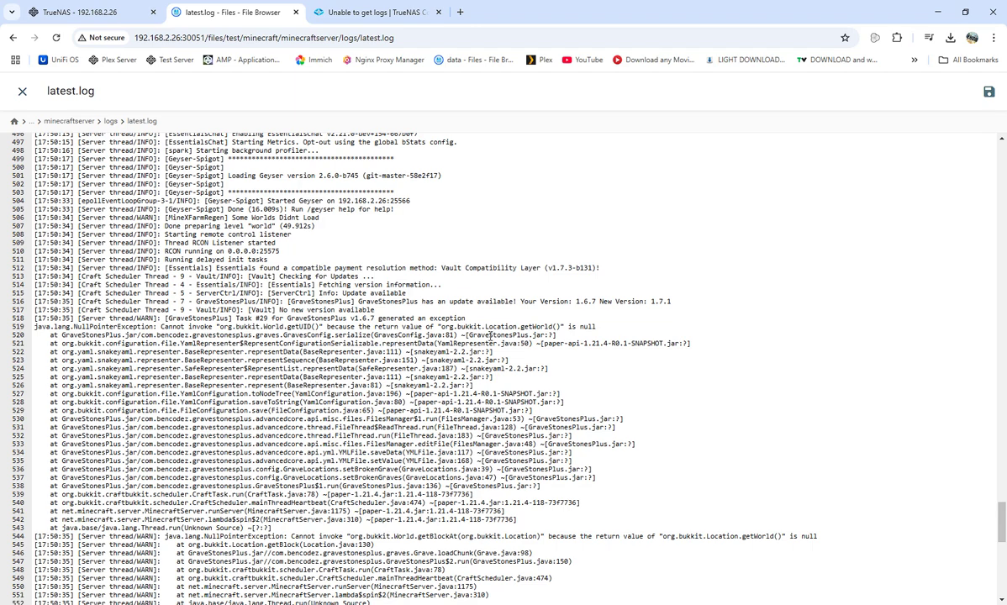
Scroll to latest.log's end, showing the player's join and /spawn, then back up to review.
{"action": "scroll", "coordinate": [497, 334], "scroll_direction": "down", "scroll_amount": 3}
{"action": "scroll", "coordinate": [80, 328], "scroll_direction": "down", "scroll_amount": 3}
{"action": "scroll", "coordinate": [212, 372], "scroll_direction": "down", "scroll_amount": 4}
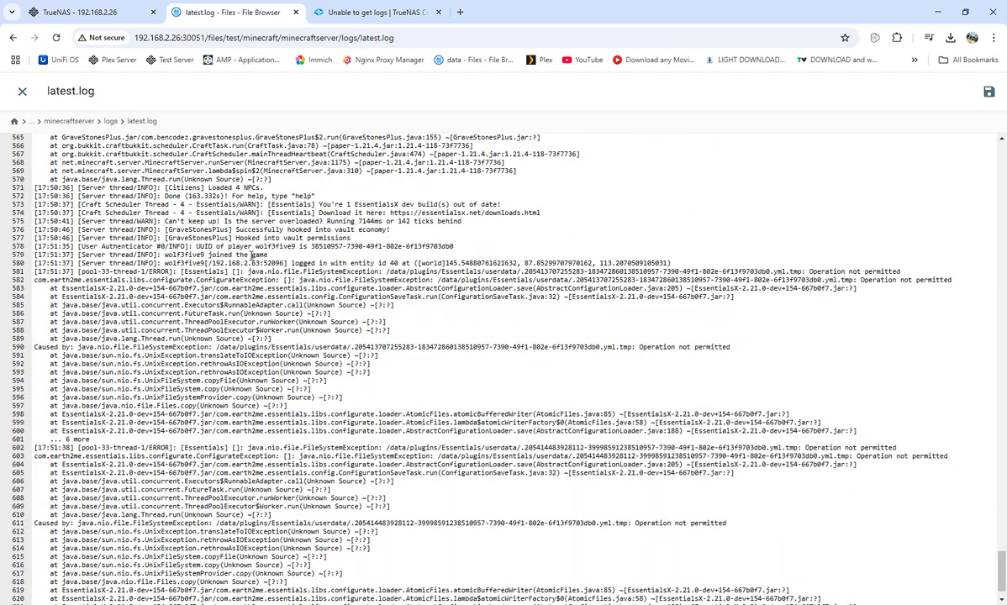
{"action": "scroll", "coordinate": [236, 323], "scroll_direction": "down", "scroll_amount": 1}
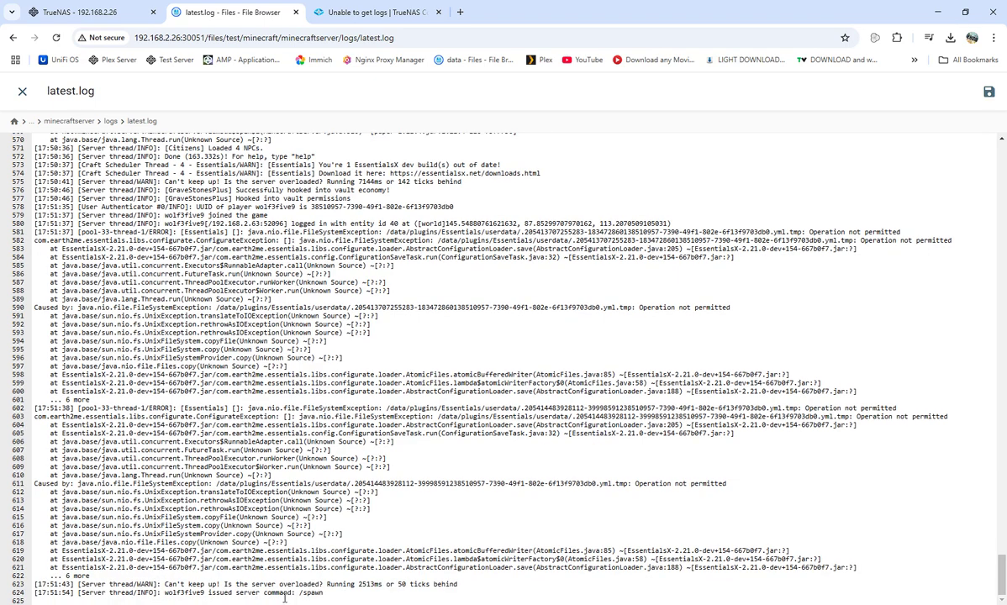
{"action": "scroll", "coordinate": [190, 322], "scroll_direction": "up", "scroll_amount": 8}
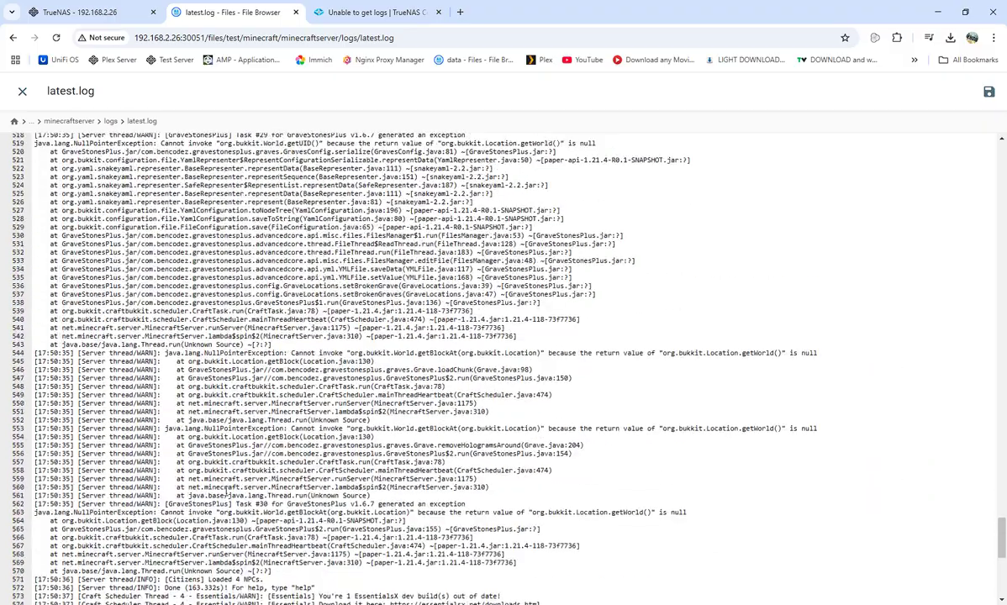
{"action": "scroll", "coordinate": [244, 504], "scroll_direction": "up", "scroll_amount": 8}
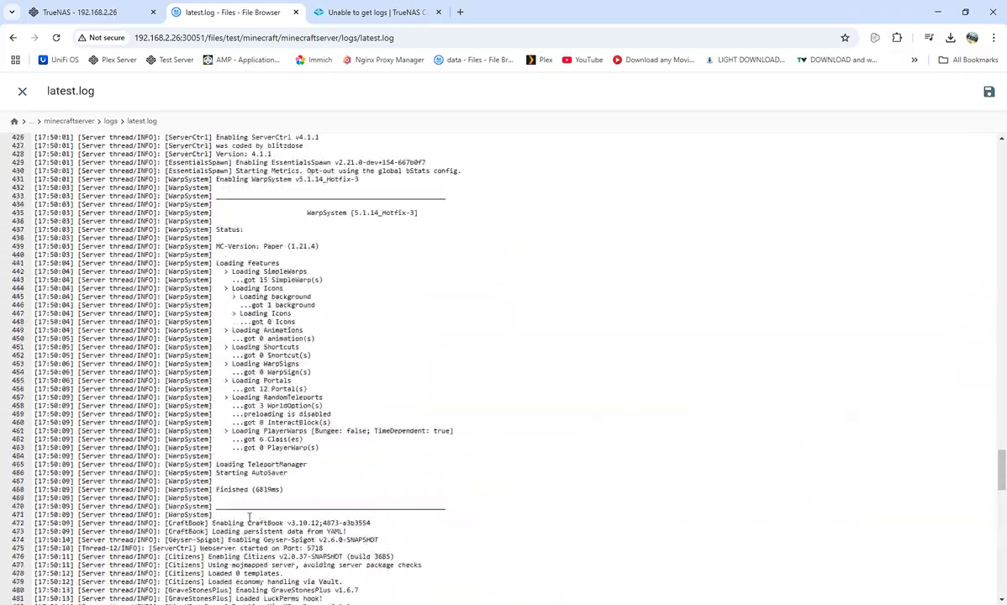
{"action": "scroll", "coordinate": [259, 556], "scroll_direction": "up", "scroll_amount": 8}
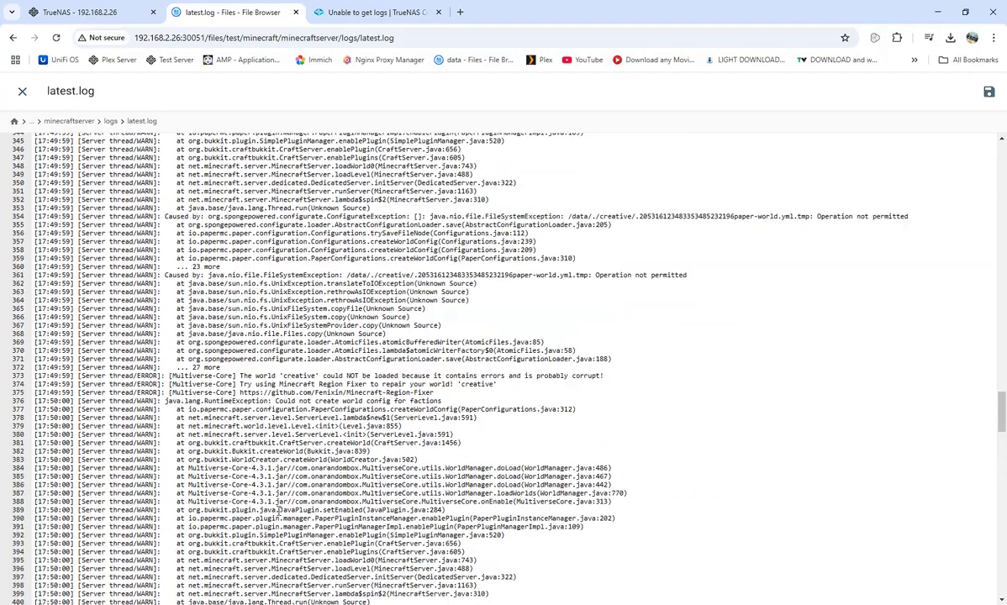
{"action": "scroll", "coordinate": [280, 501], "scroll_direction": "up", "scroll_amount": 10}
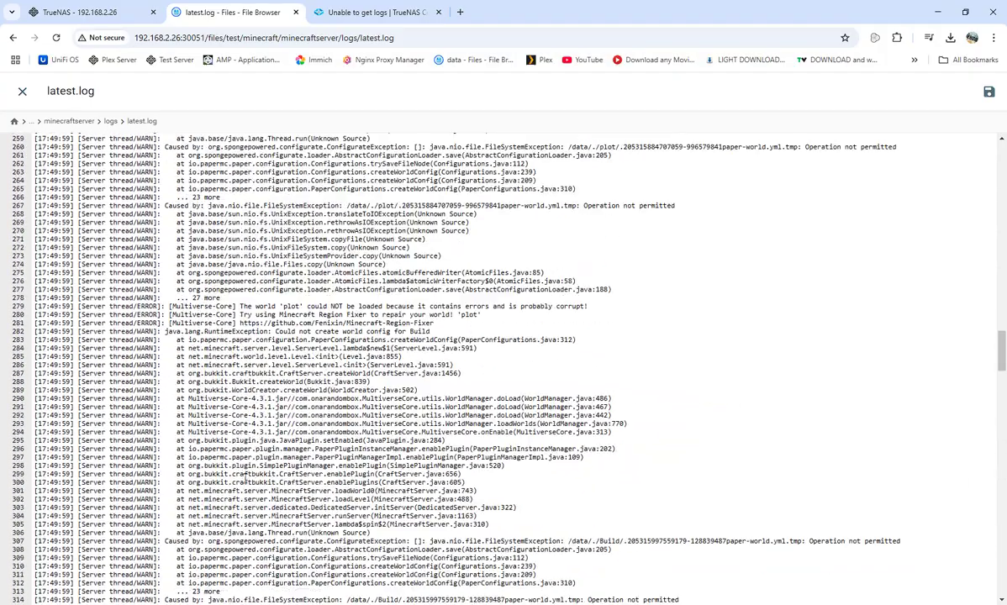
{"action": "scroll", "coordinate": [270, 455], "scroll_direction": "up", "scroll_amount": 3}
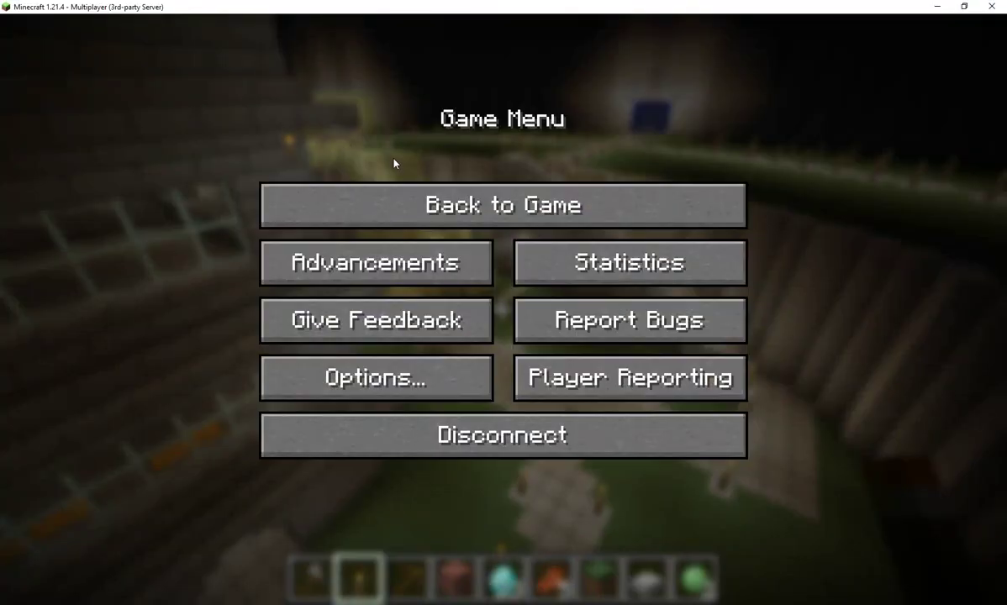
Resume and walk through the sandstone arch portal to warp to the End.
{"action": "left_click", "coordinate": [395, 206]}
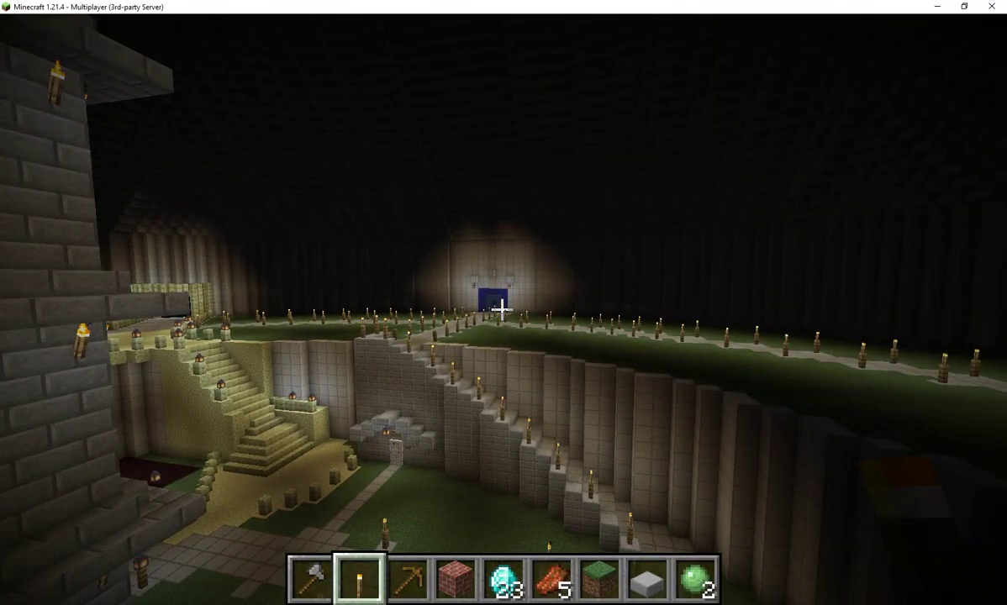
{"action": "key", "text": "w"}
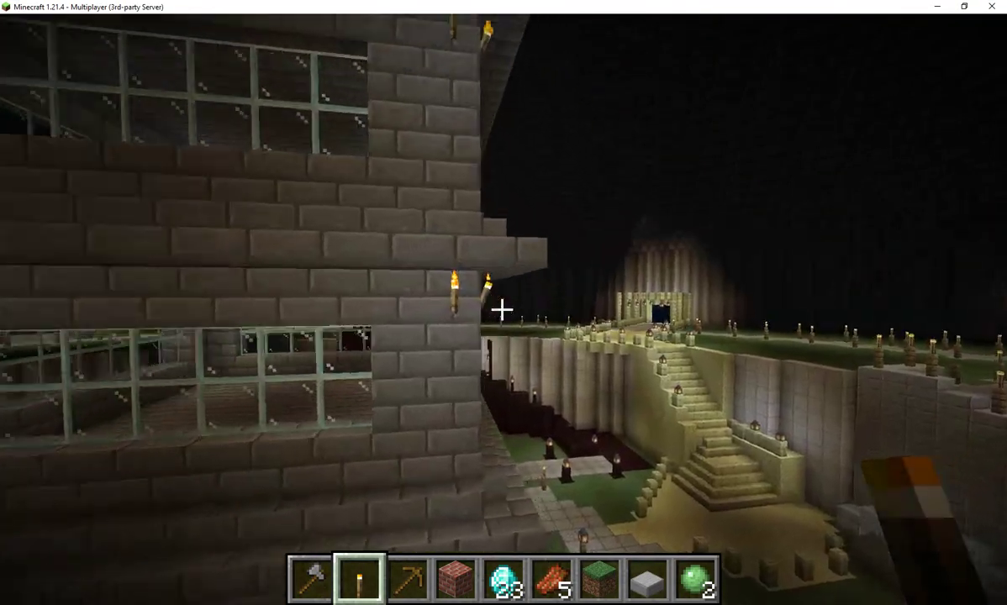
{"action": "key", "text": "w"}
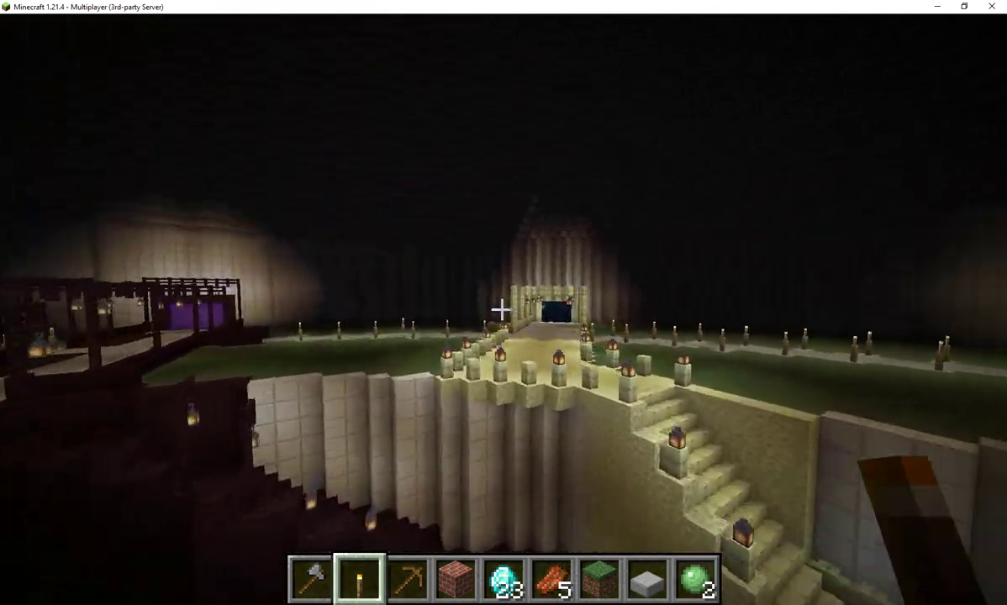
{"action": "key", "text": "w"}
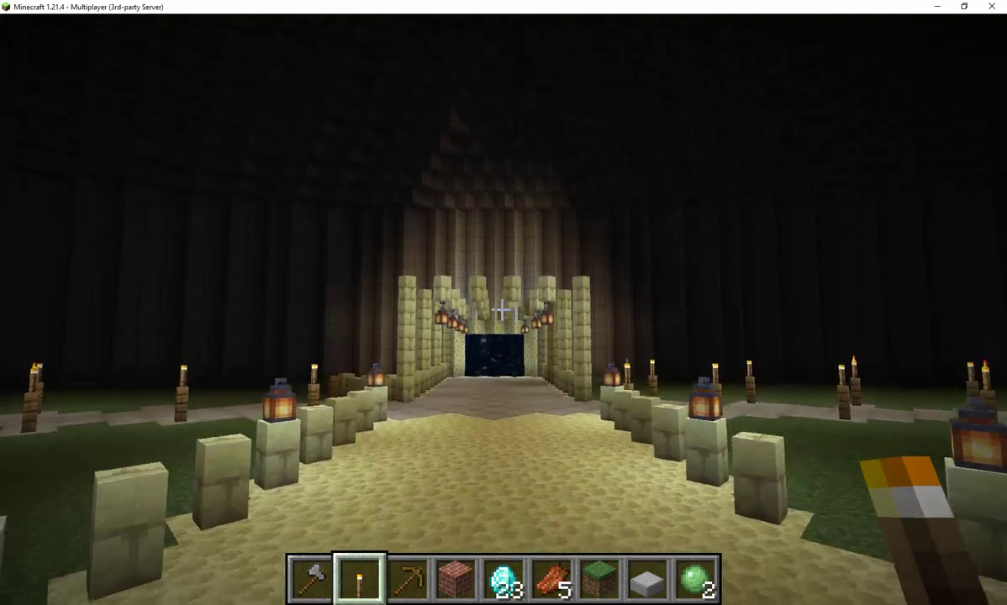
{"action": "key", "text": "w"}
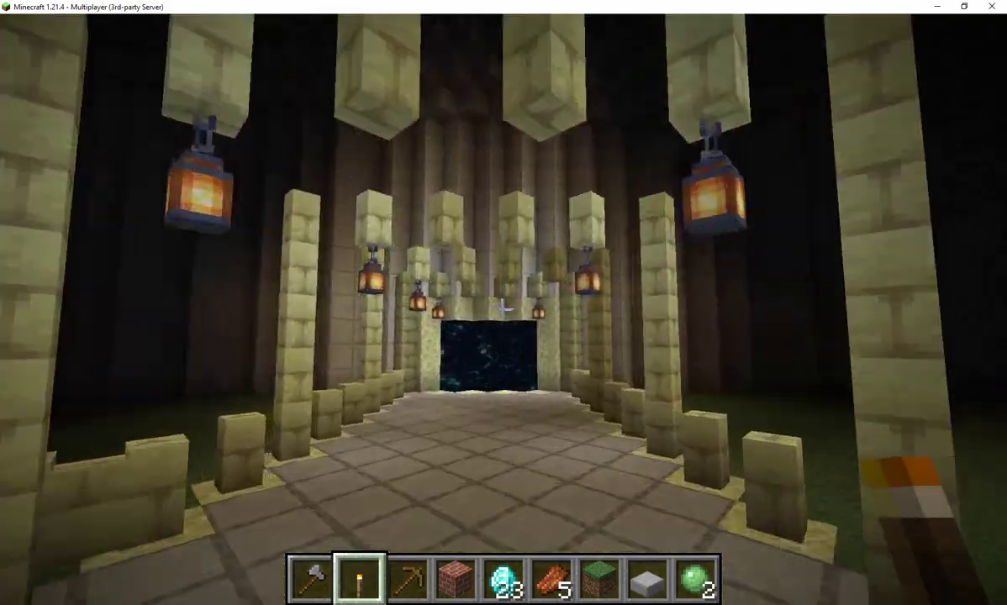
{"action": "key", "text": "w"}
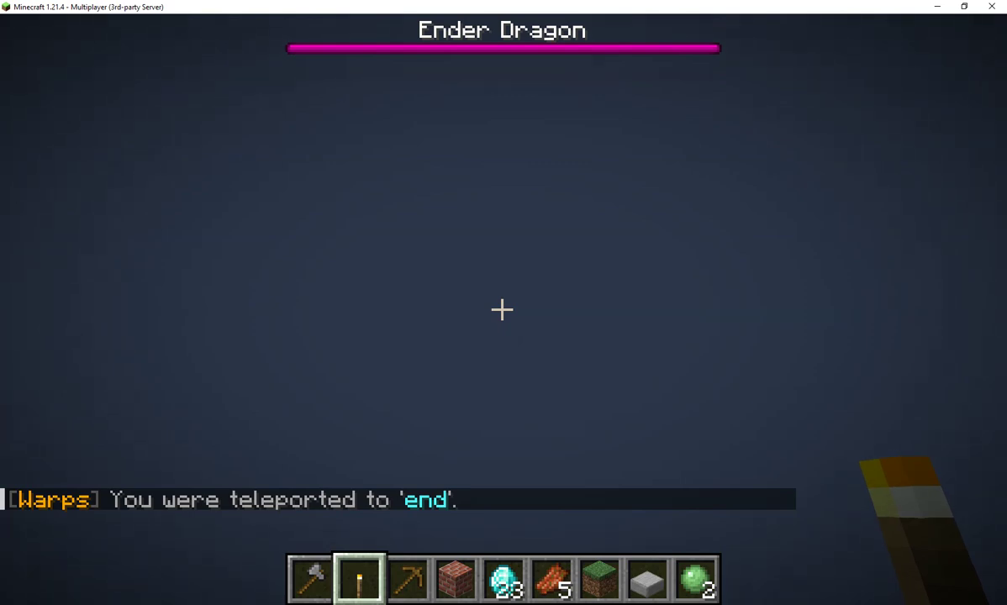
{"action": "key", "text": "w"}
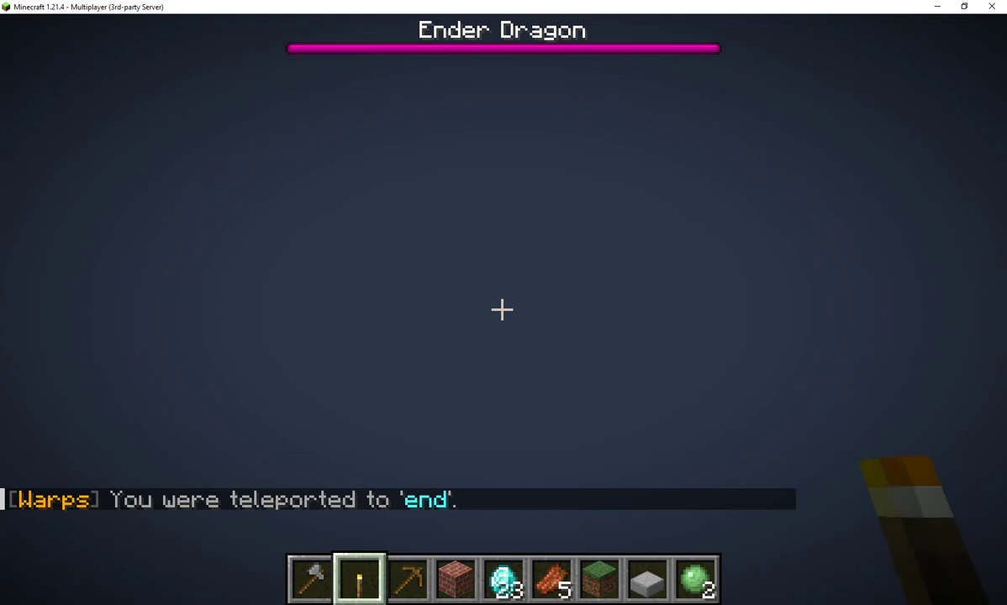
Run /spawn in chat to teleport back to Spawn.
{"action": "key", "text": "Escape"}
{"action": "key", "text": "Escape"}
{"action": "key", "text": "slash"}
{"action": "type", "text": "spawnentity"}
{"action": "key", "text": "Return"}
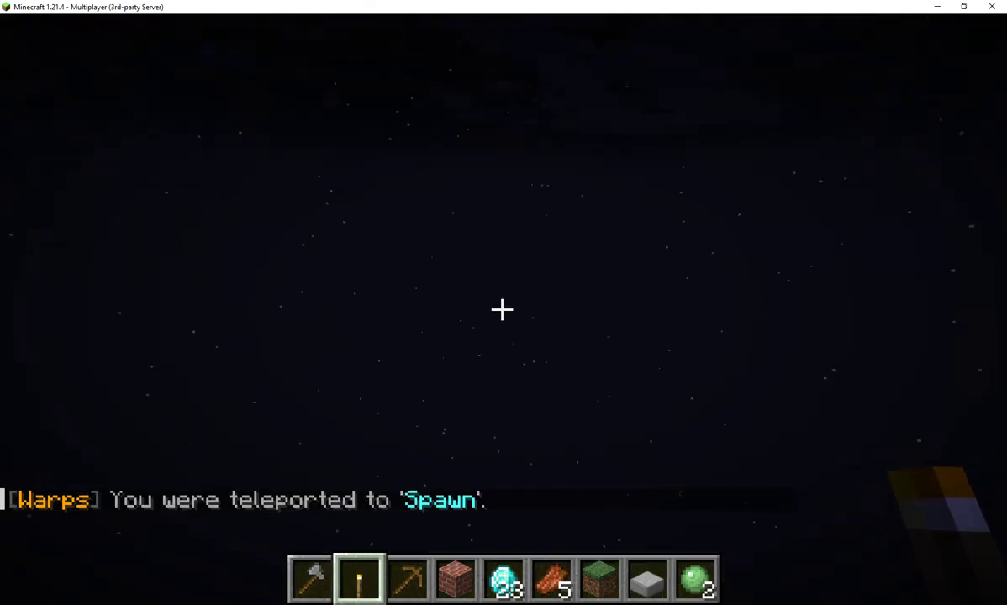
Cross the dark bridge into the purple portal to reach the Nether, then step back to spawn.
{"action": "mouse_move", "coordinate": [502, 309]}
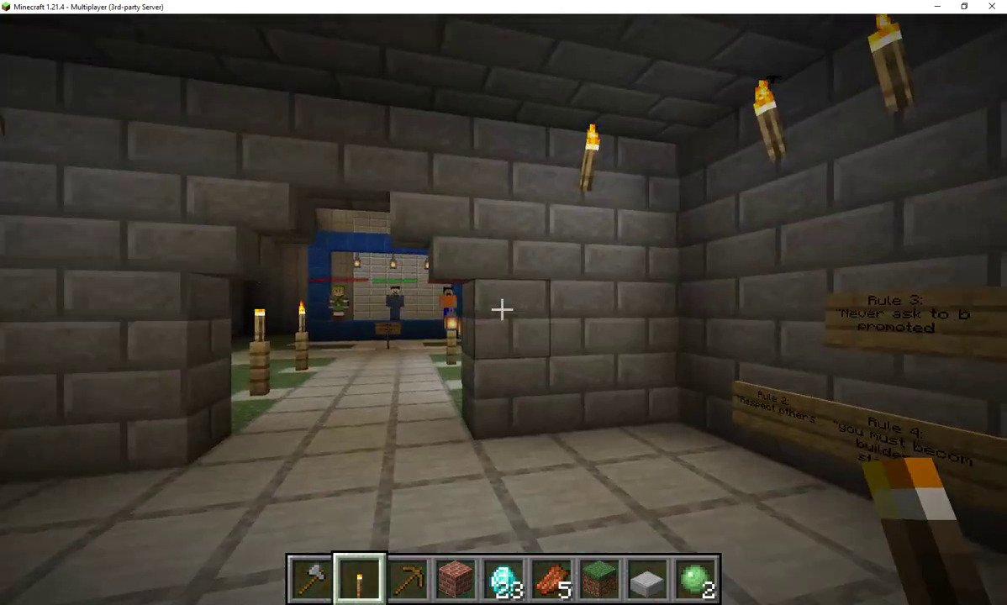
{"action": "key", "text": "w"}
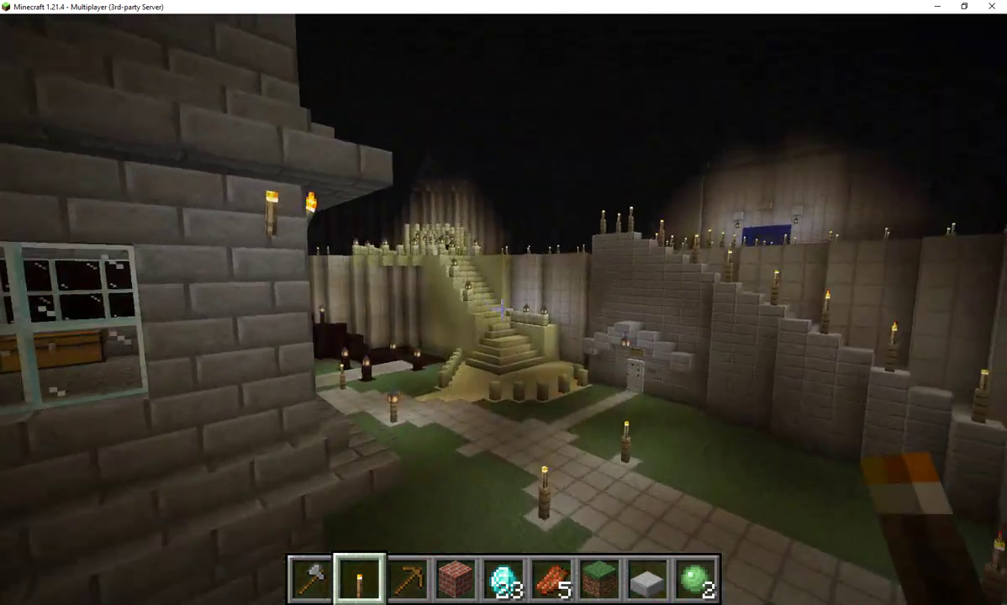
{"action": "key", "text": "w"}
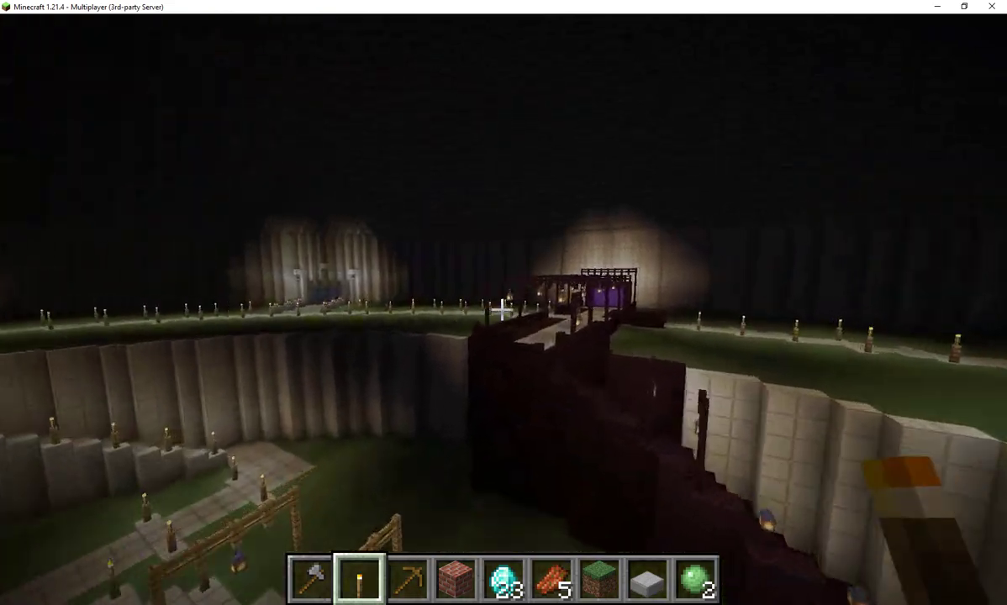
{"action": "key", "text": "w"}
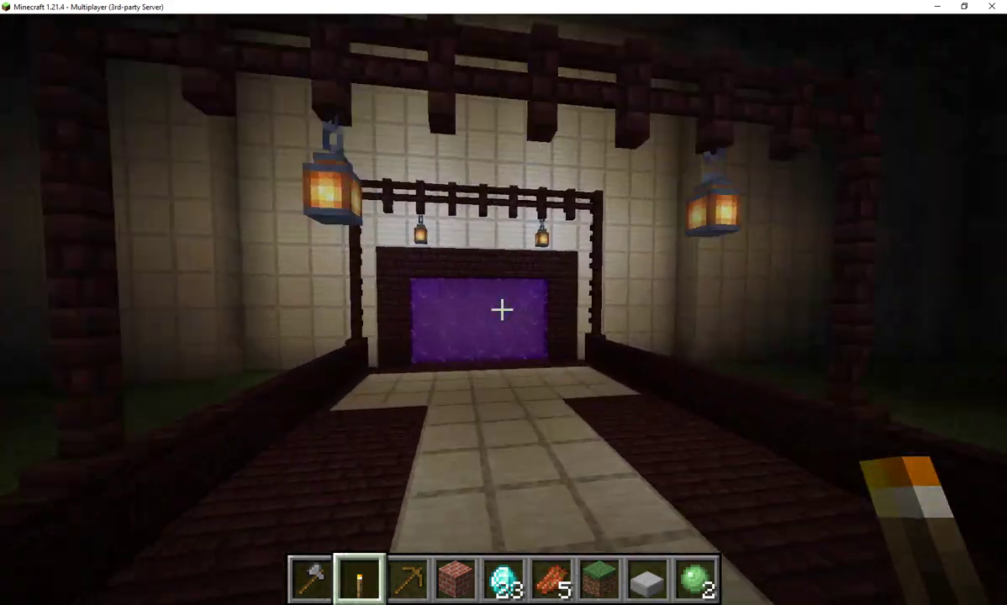
{"action": "key", "text": "w"}
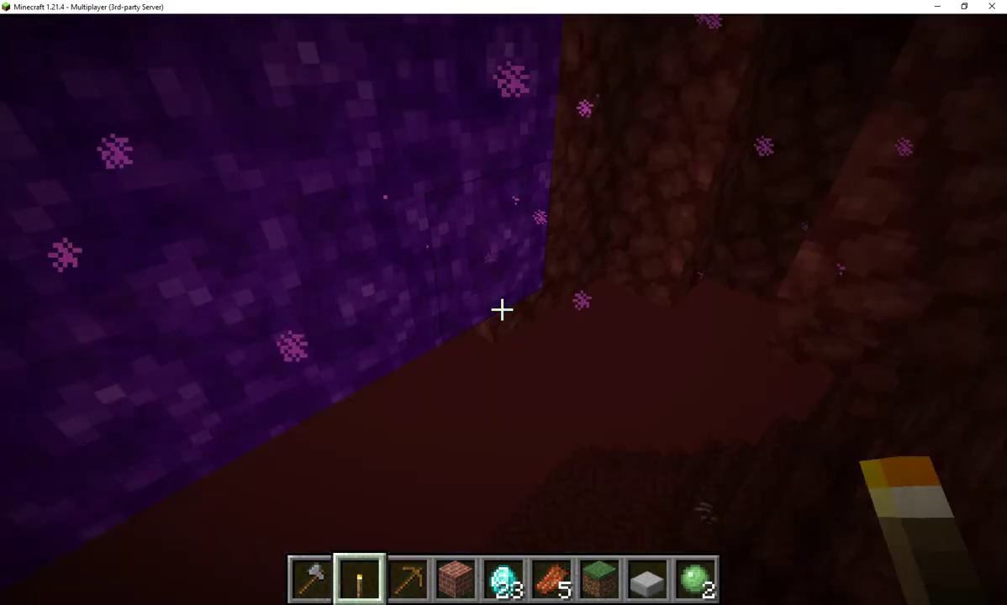
{"action": "key", "text": "w"}
{"action": "key", "text": "w"}
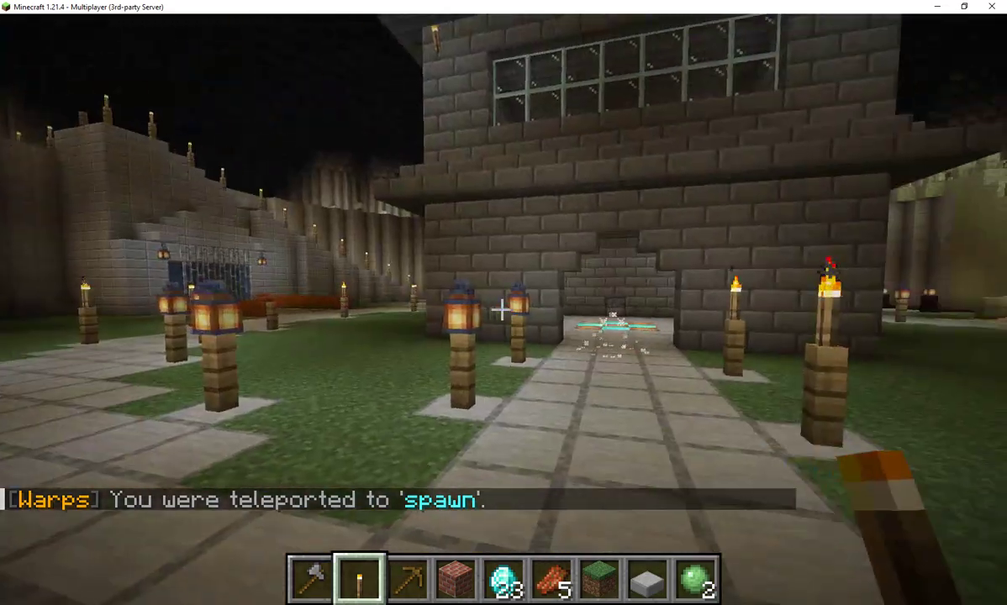
{"action": "key", "text": "w"}
{"action": "key", "text": "w"}
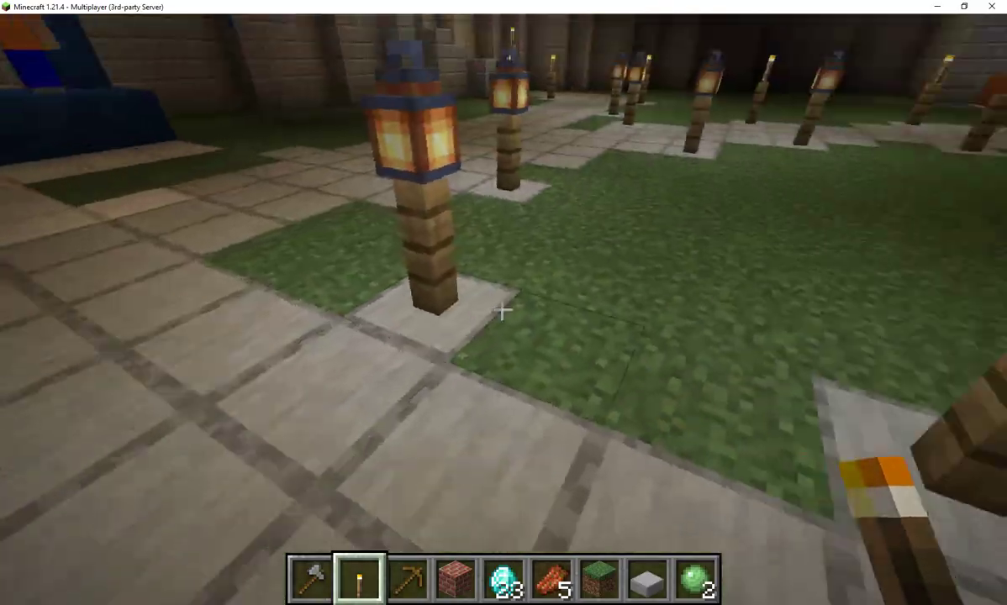
Press Esc to bring up Minecraft's Game Menu while staying connected to the server.
{"action": "key", "text": "Escape"}
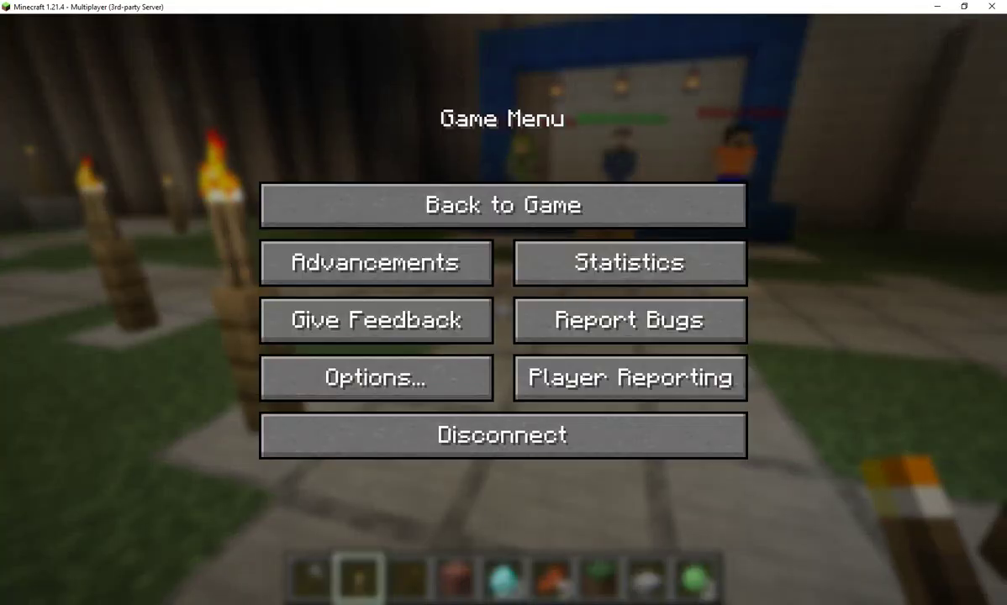